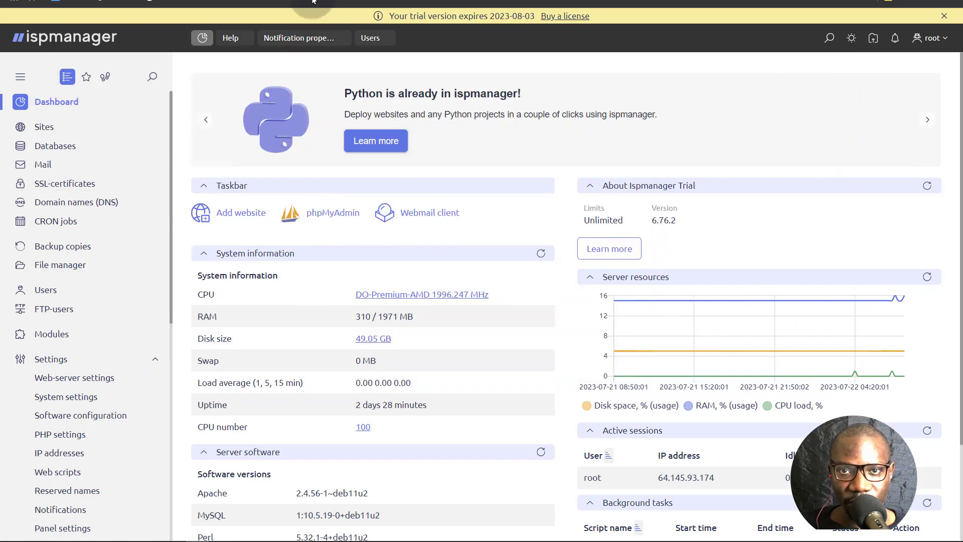
- Read the User levels article in the User accounts documentation
key("ctrl+Tab")
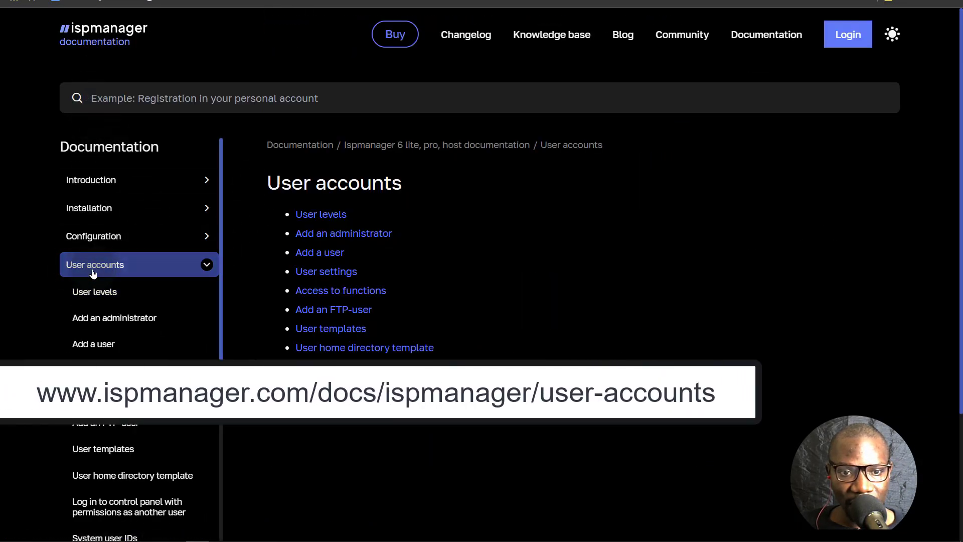
left_click(94, 271)
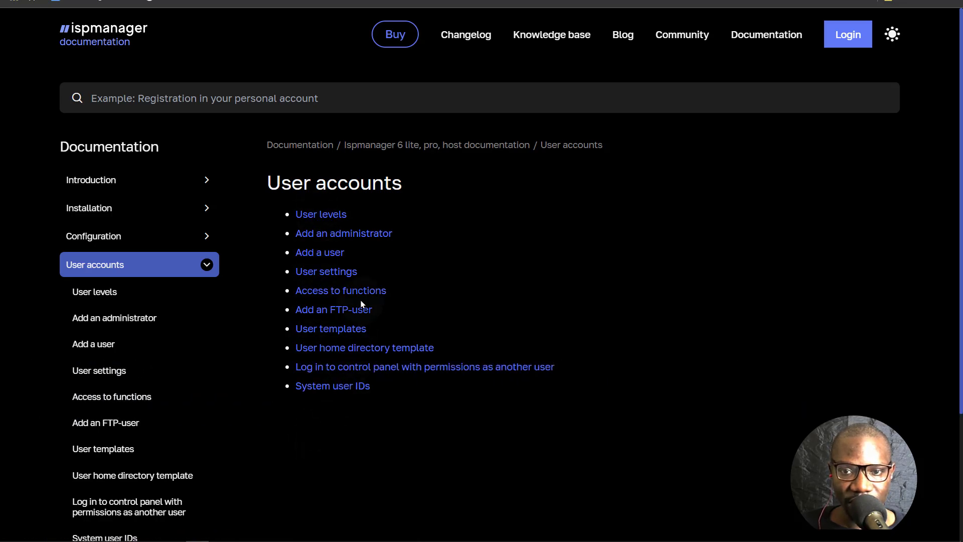
left_click(318, 217)
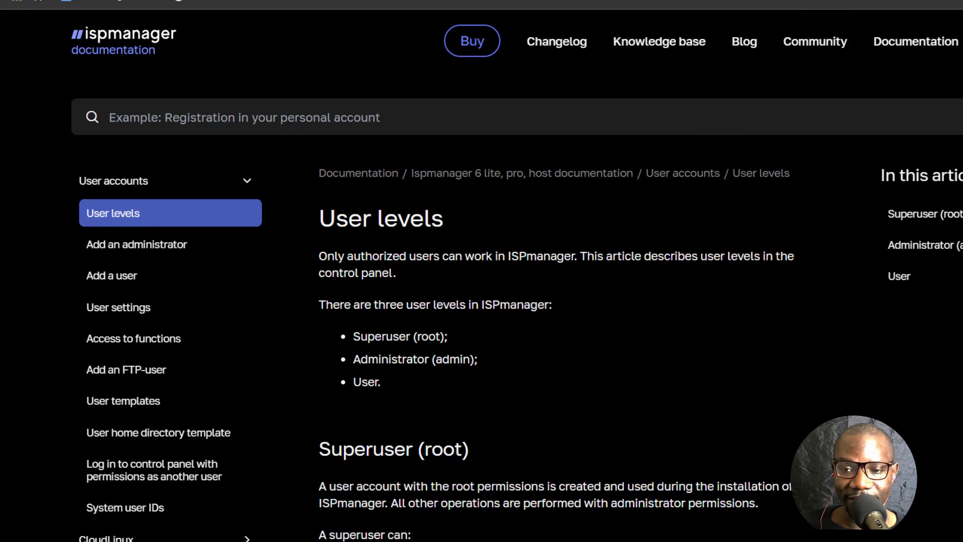
scroll(415, 454, "down", 12)
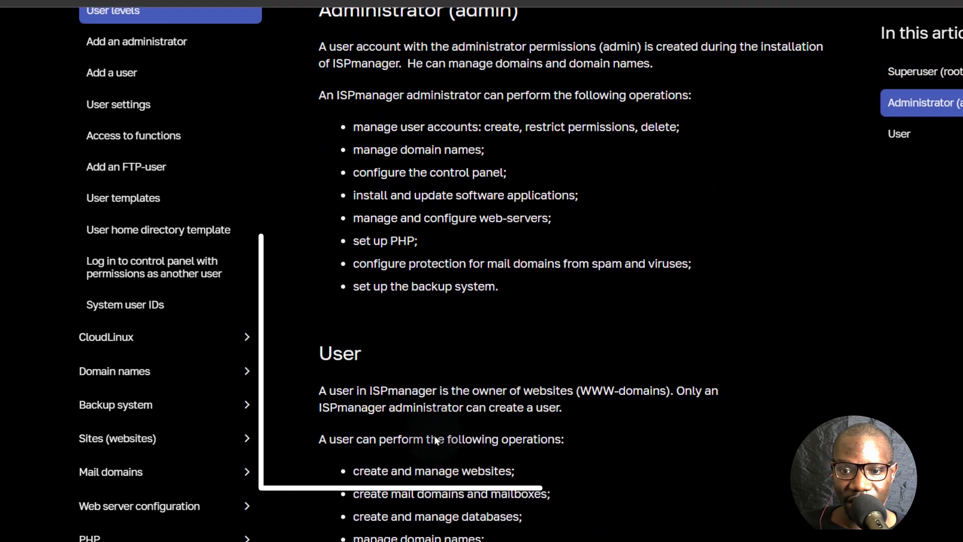
scroll(432, 430, "down", 4)
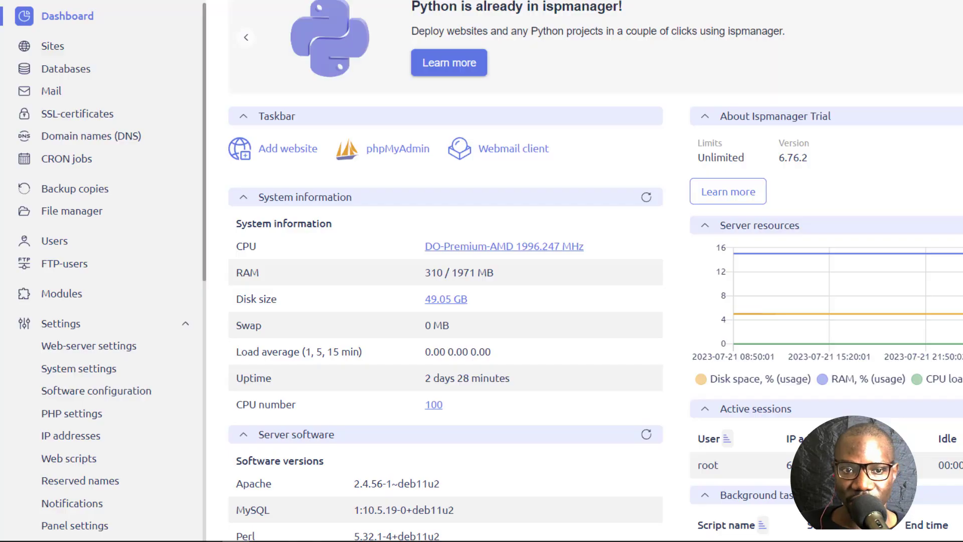
- Go to Users, then Administrators, and open a New administrator form with Superuser left unchecked
left_click(51, 241)
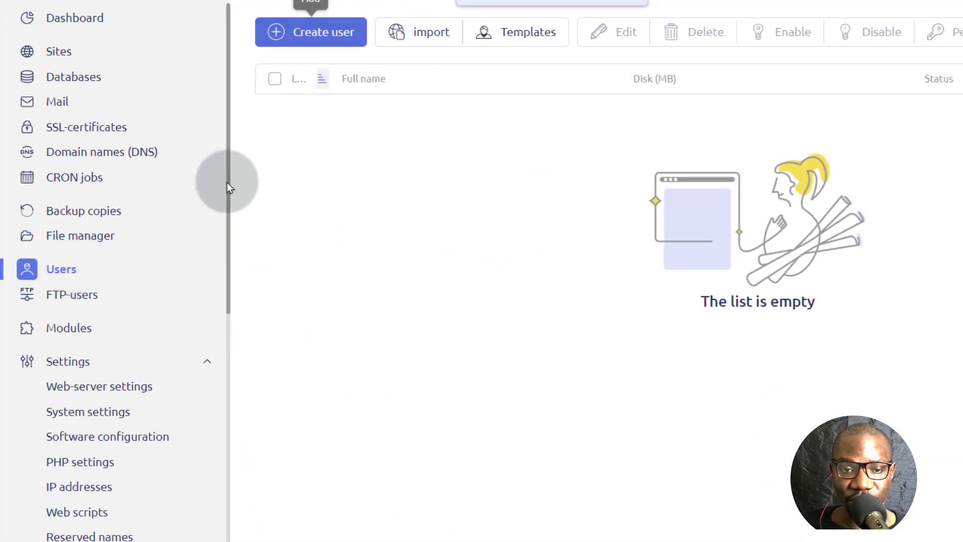
scroll(126, 311, "down", 7)
scroll(142, 354, "up", 5)
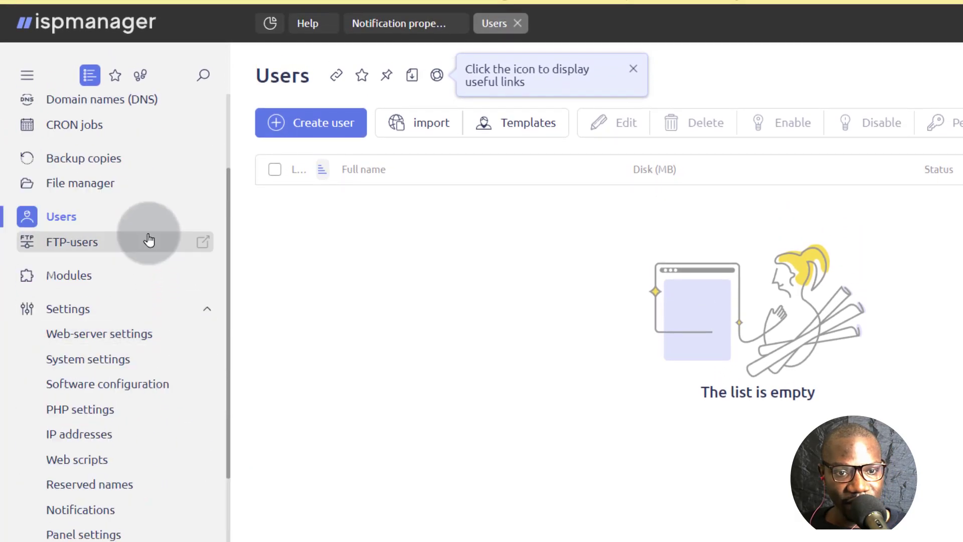
scroll(146, 241, "down", 7)
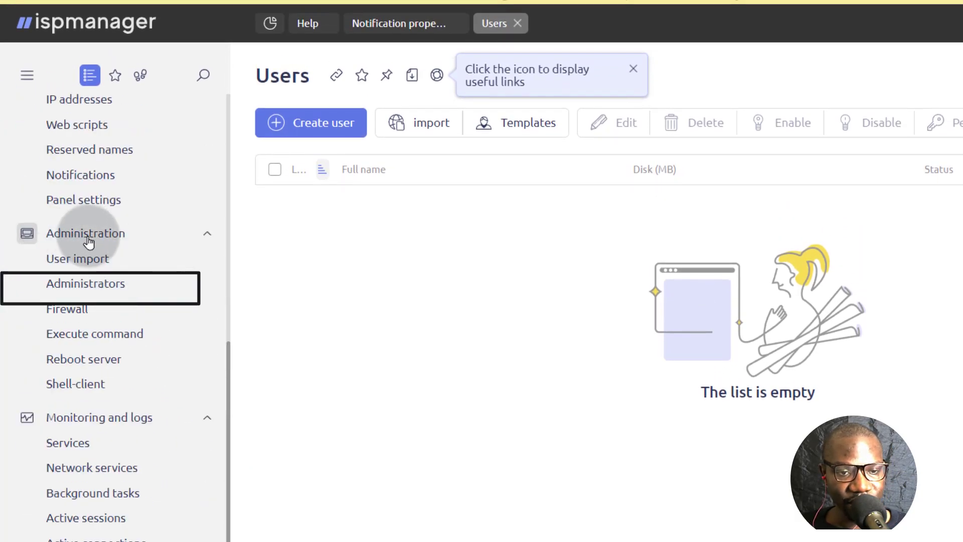
left_click(93, 284)
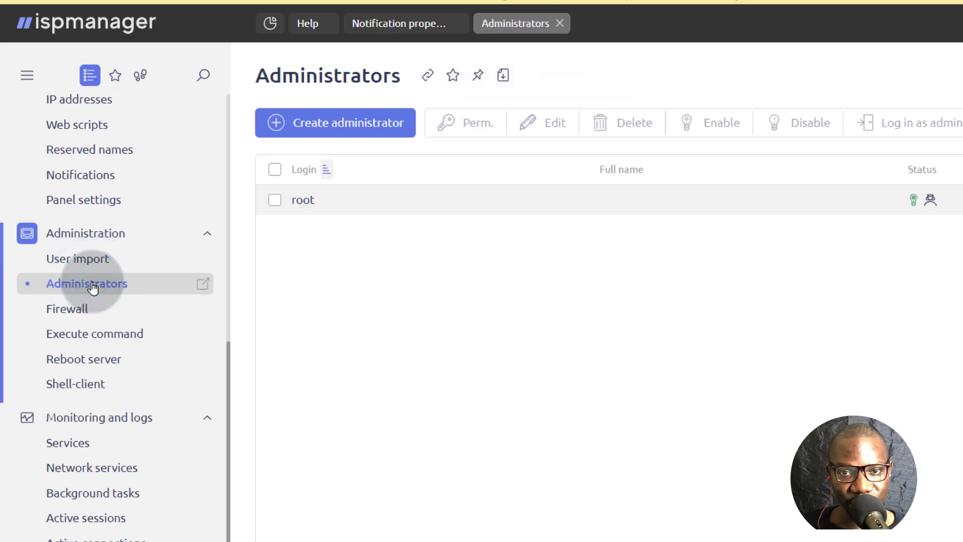
left_click(332, 125)
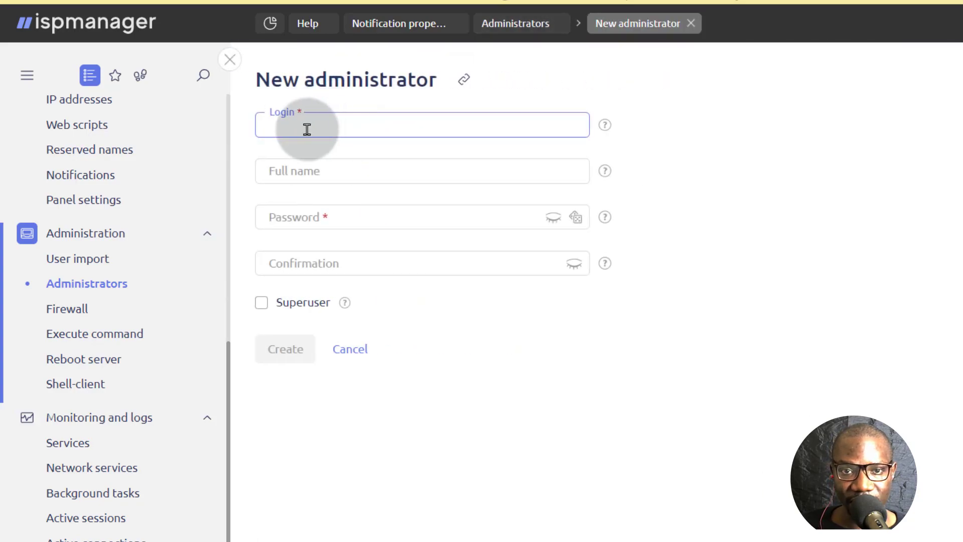
left_click(261, 303)
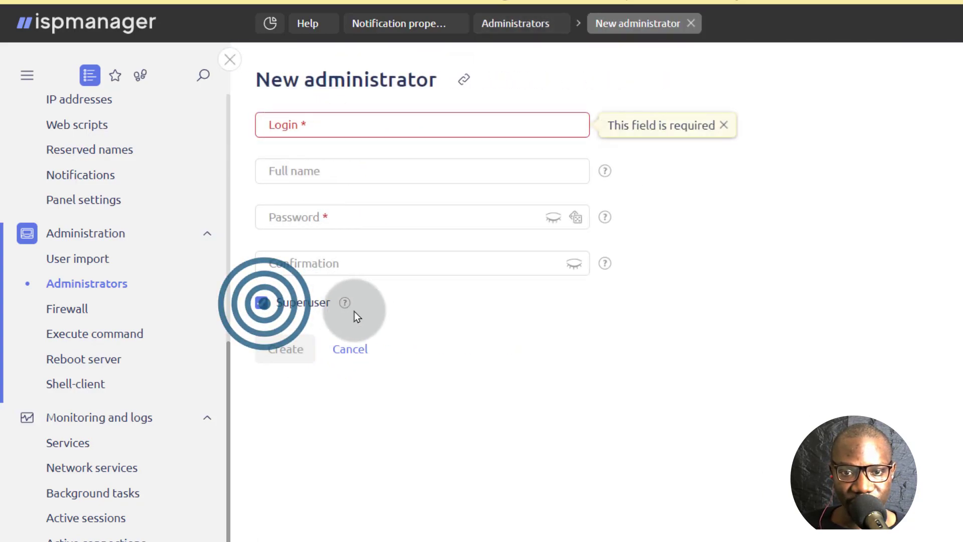
left_click(263, 304)
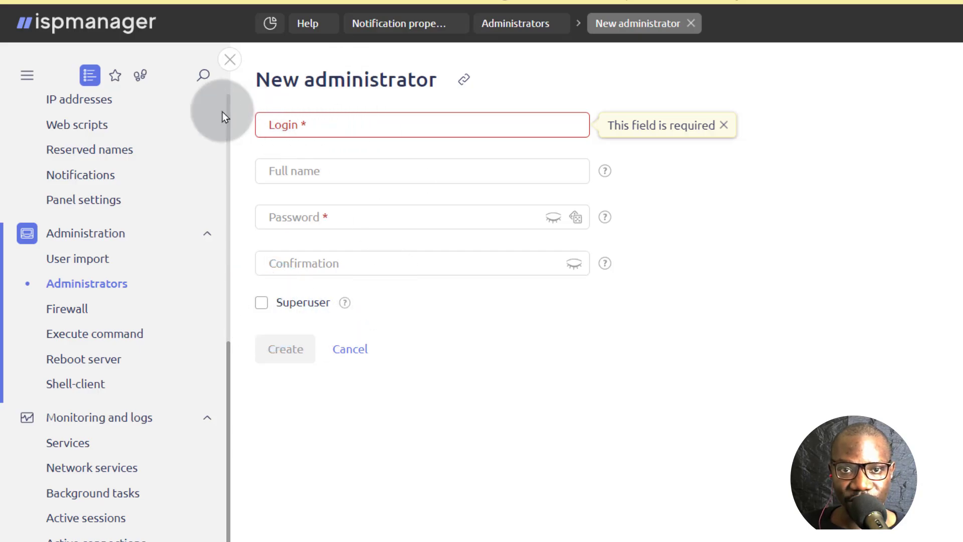
scroll(99, 401, "up", 8)
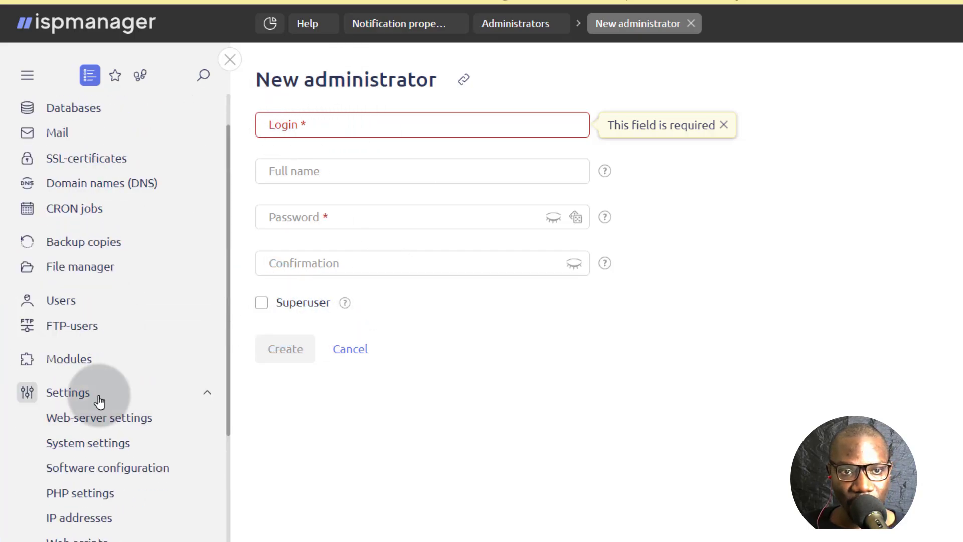
scroll(100, 402, "up", 2)
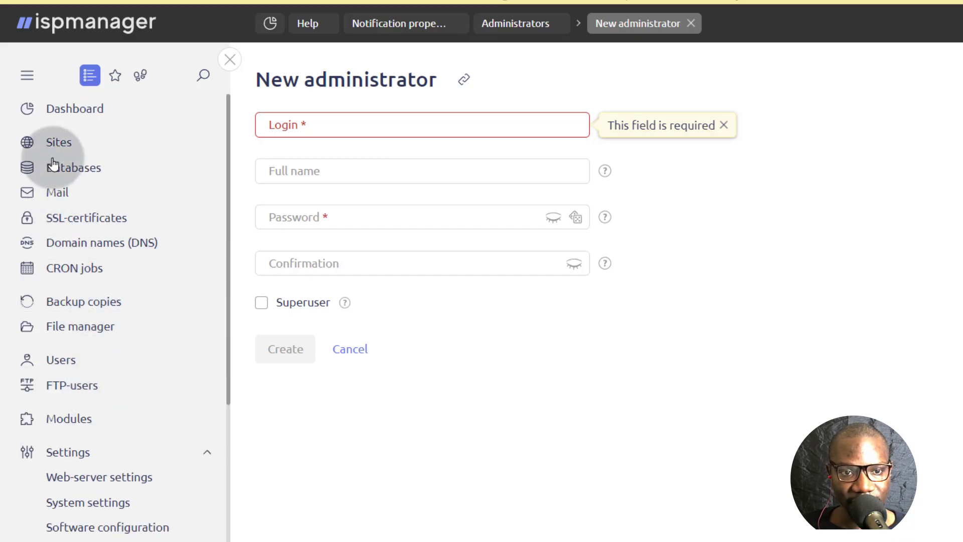
- Return to the Users list and open a New user form
left_click(58, 360)
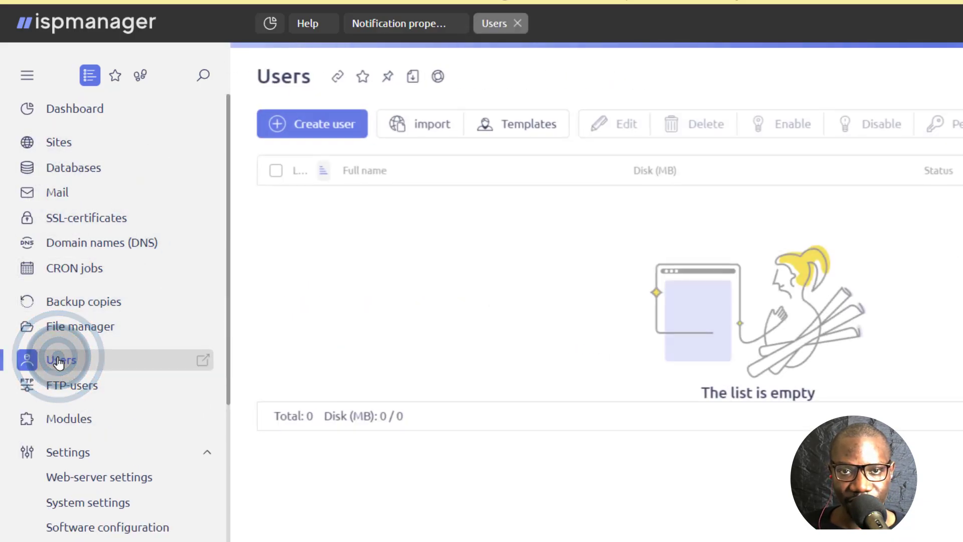
left_click(318, 126)
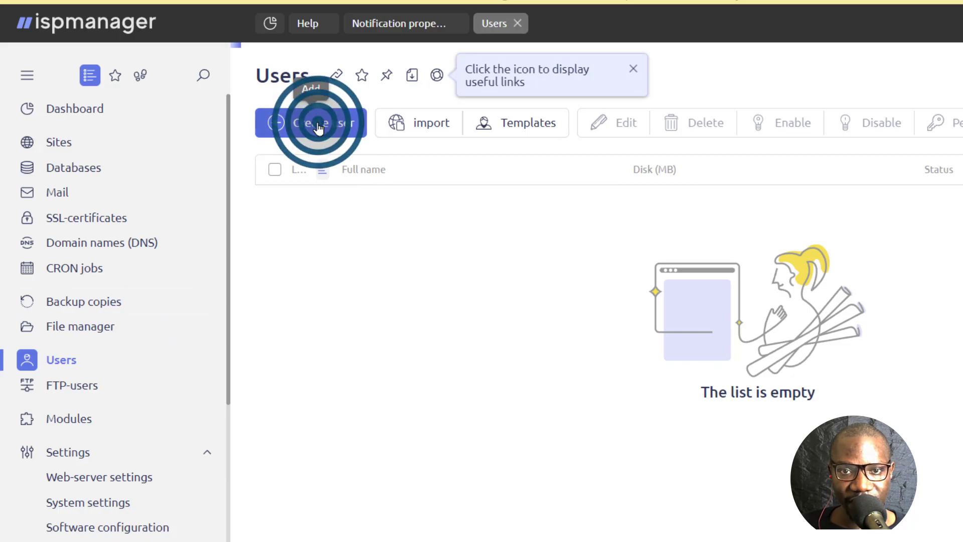
left_click(343, 249)
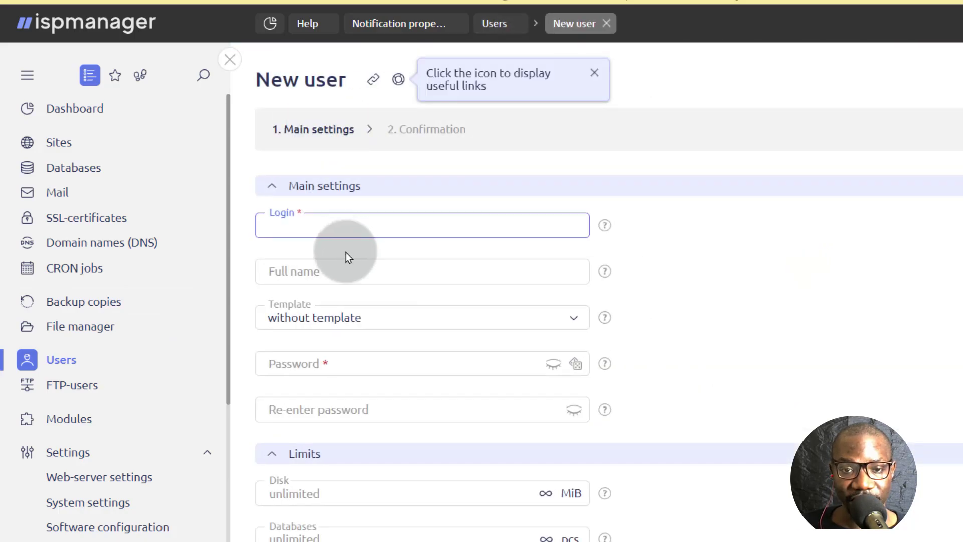
scroll(355, 263, "down", 8)
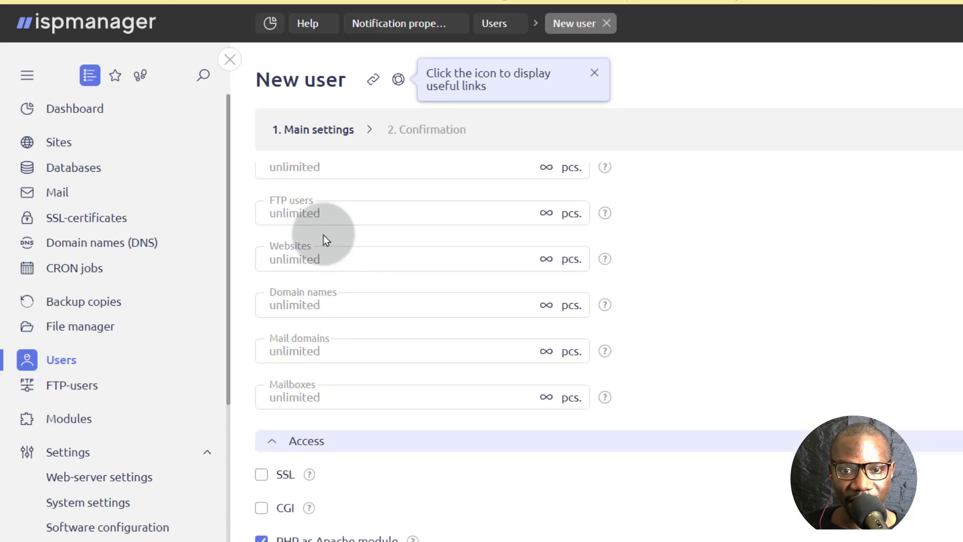
scroll(361, 290, "down", 2)
scroll(358, 351, "up", 2)
scroll(357, 321, "down", 2)
scroll(358, 411, "up", 5)
scroll(360, 440, "up", 5)
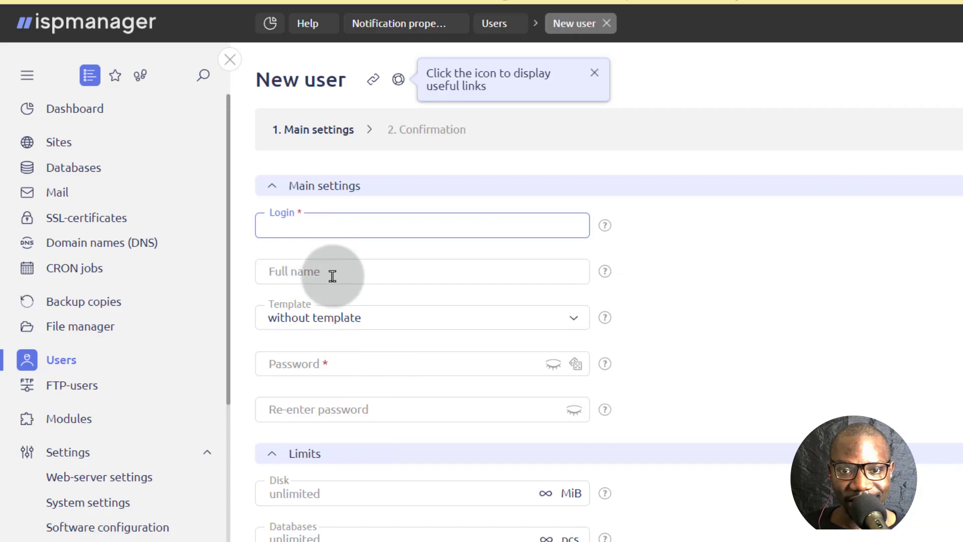
- Check that the Template dropdown offers only 'without template', then open the empty User templates list
left_click(332, 319)
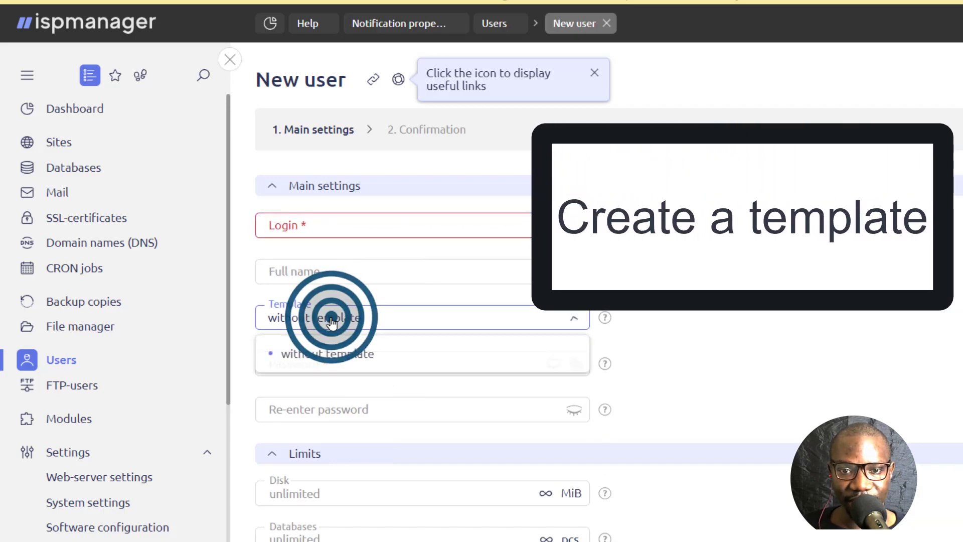
left_click(226, 334)
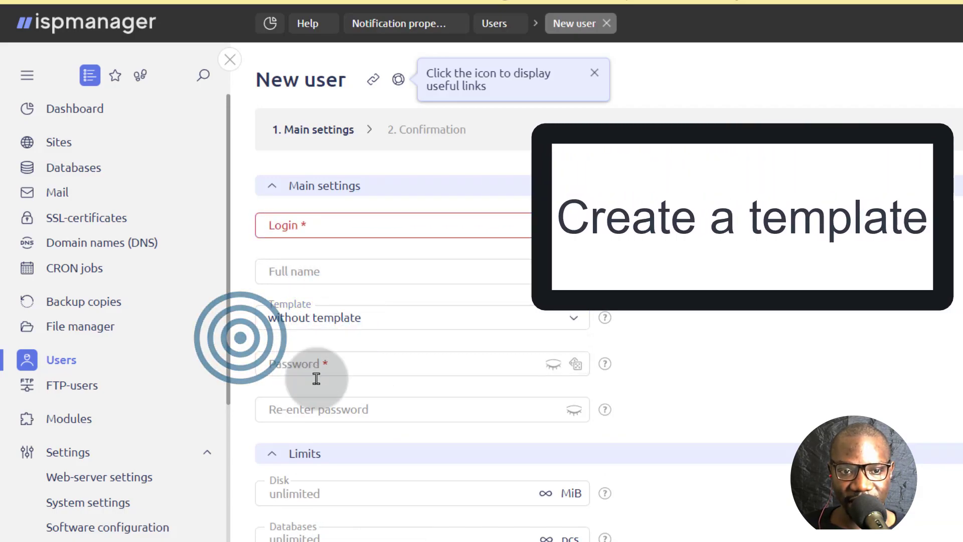
left_click(71, 364)
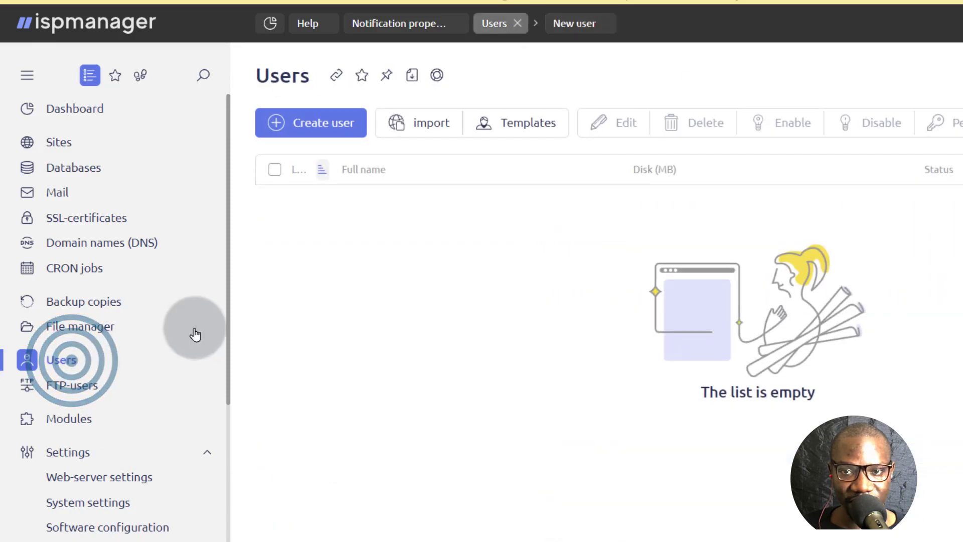
left_click(524, 129)
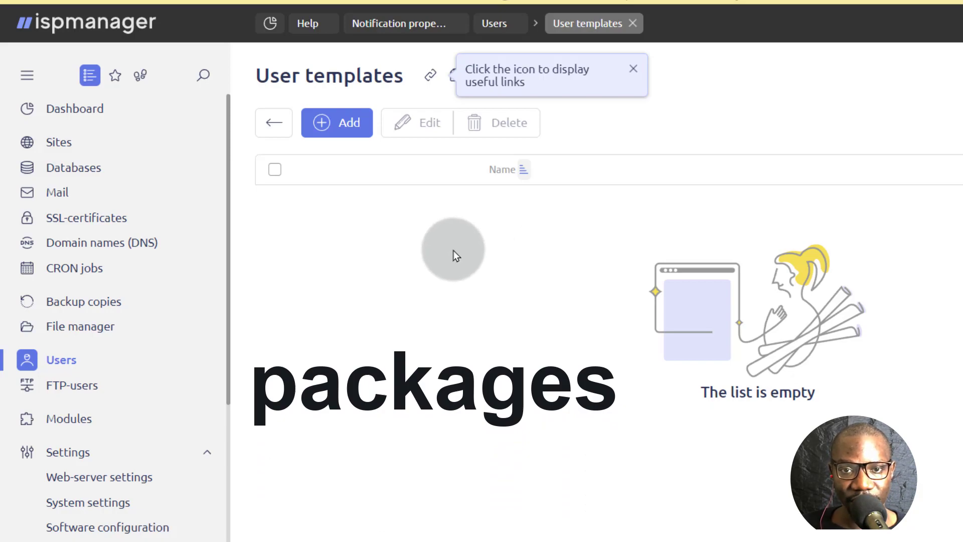
- Add a new user template named 'Basic' and dismiss the useful links hint
left_click(337, 123)
left_click(280, 156)
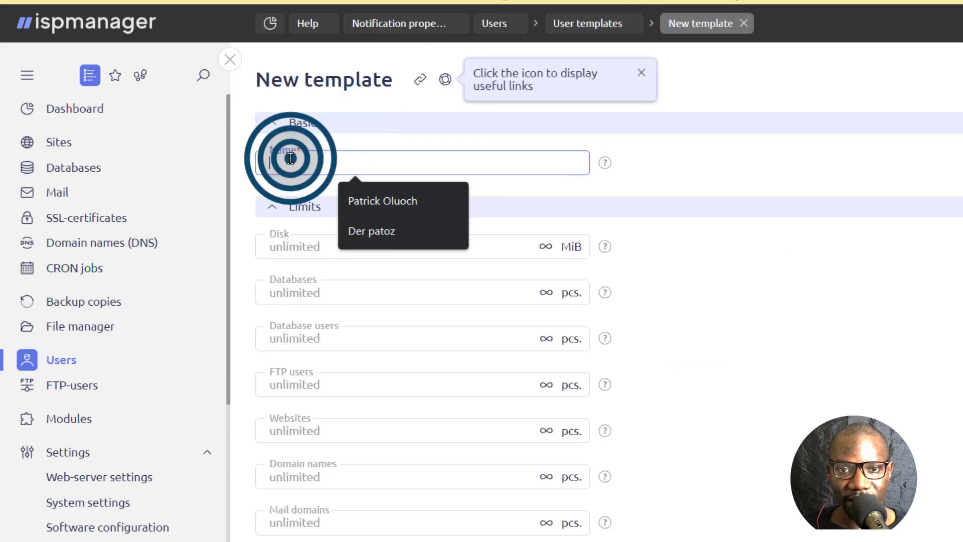
type("Basic")
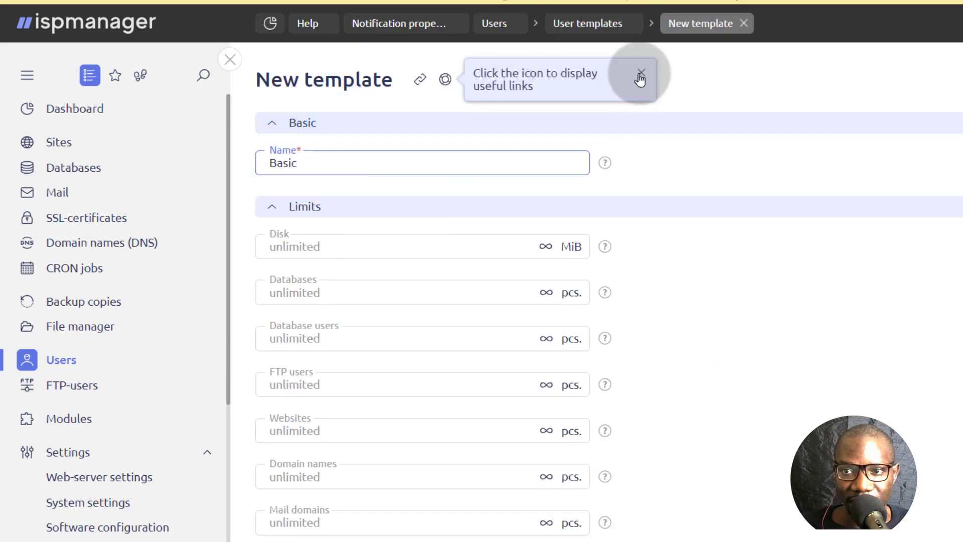
left_click(640, 72)
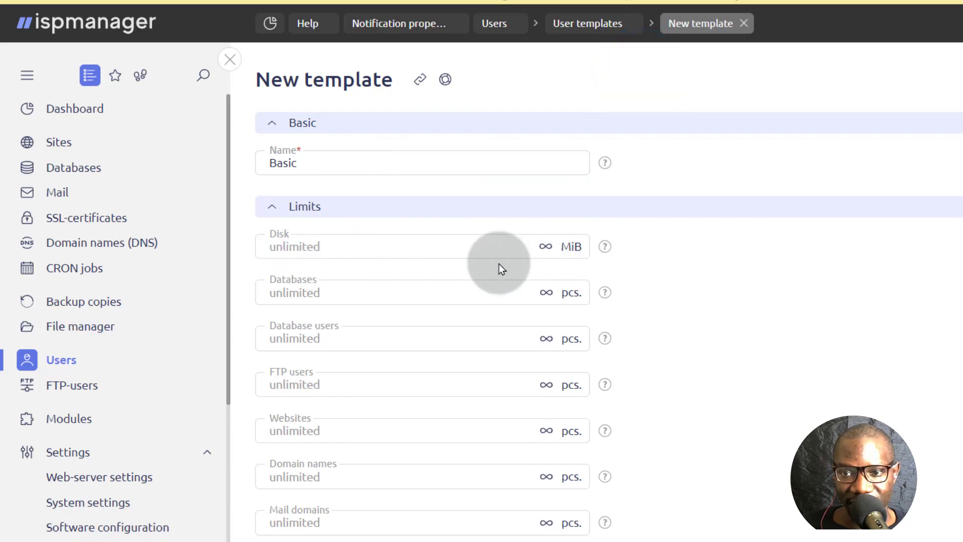
- Limit Databases, Database users and FTP users to 10 each
left_click(313, 246)
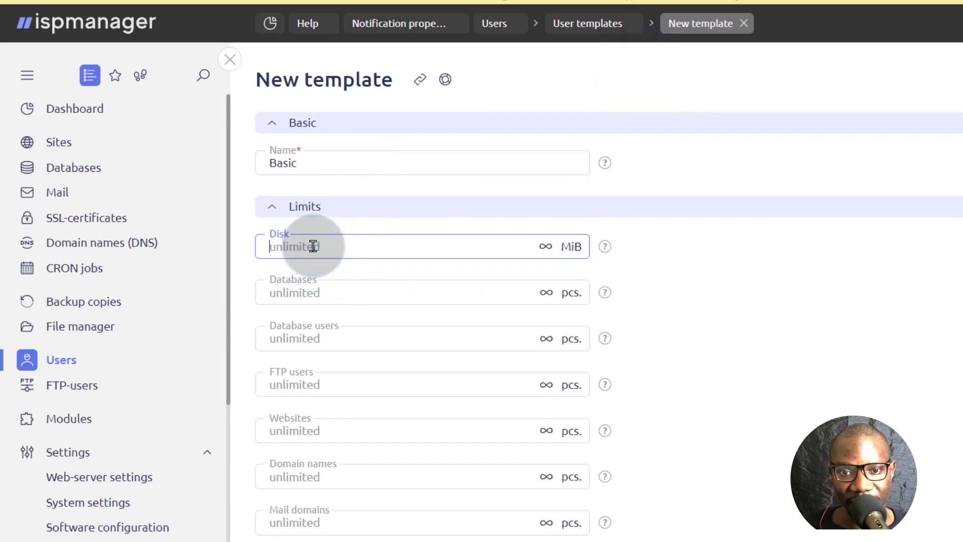
left_click(337, 293)
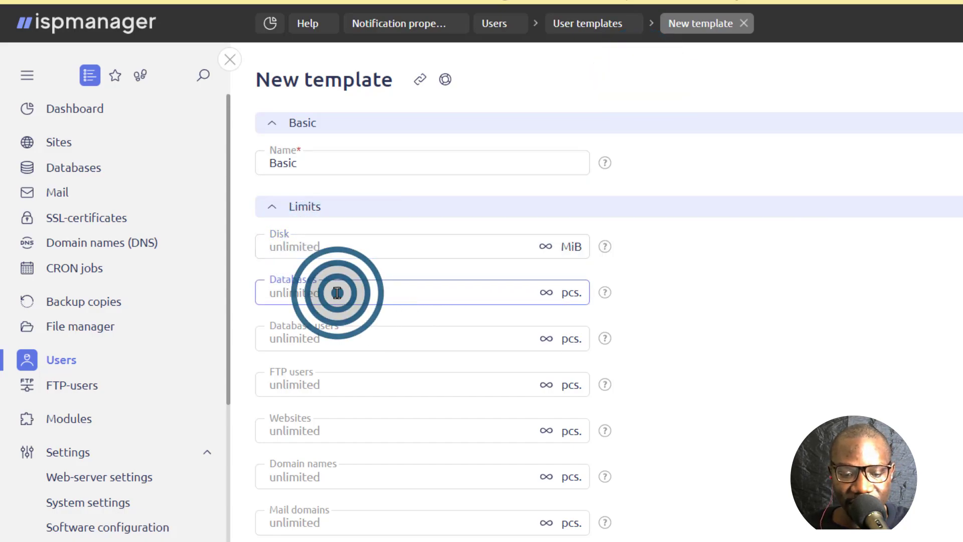
type("1")
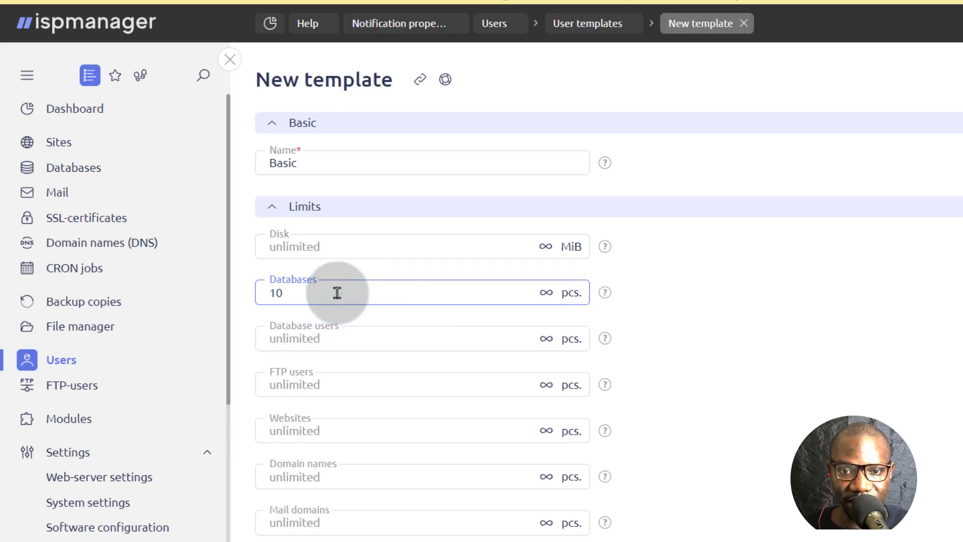
type("0")
left_click(328, 342)
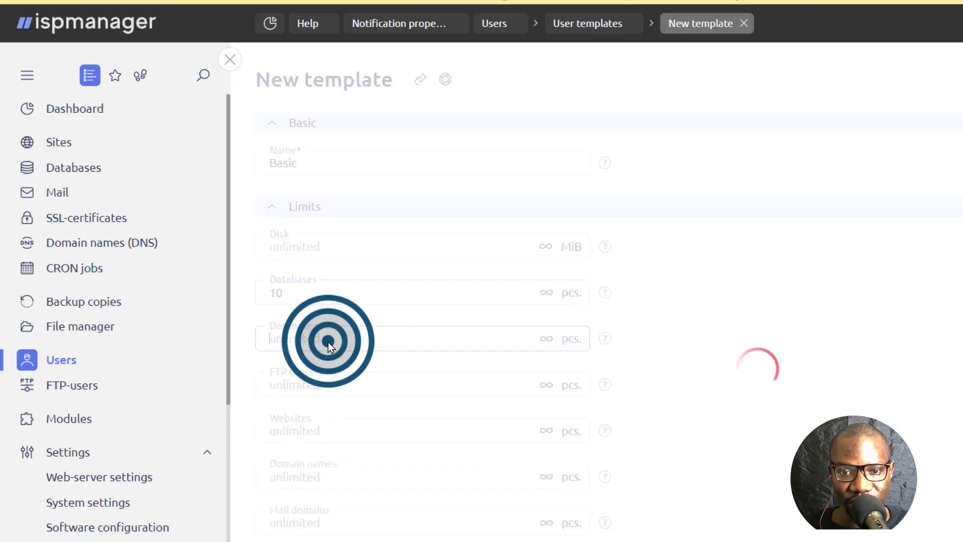
type("10")
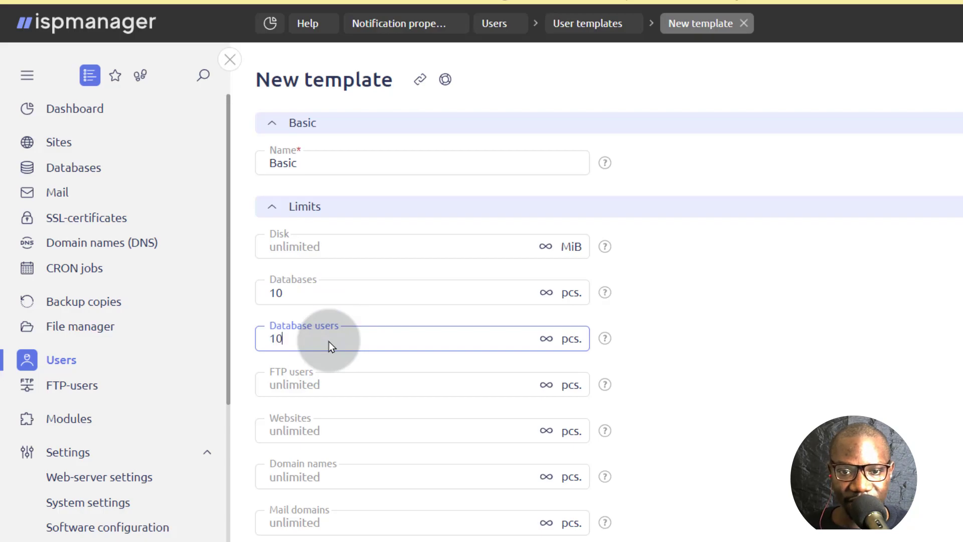
left_click(347, 388)
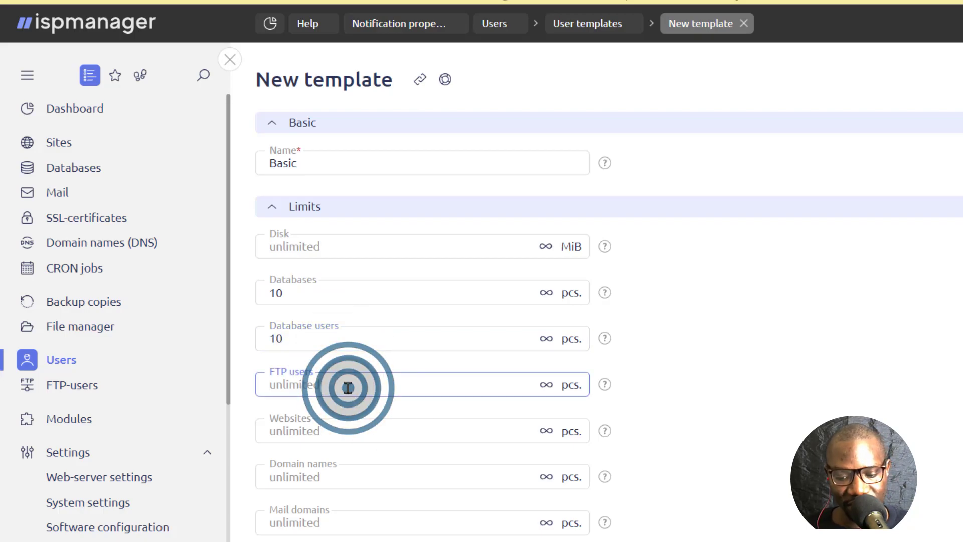
scroll(323, 259, "down", 3)
type("10")
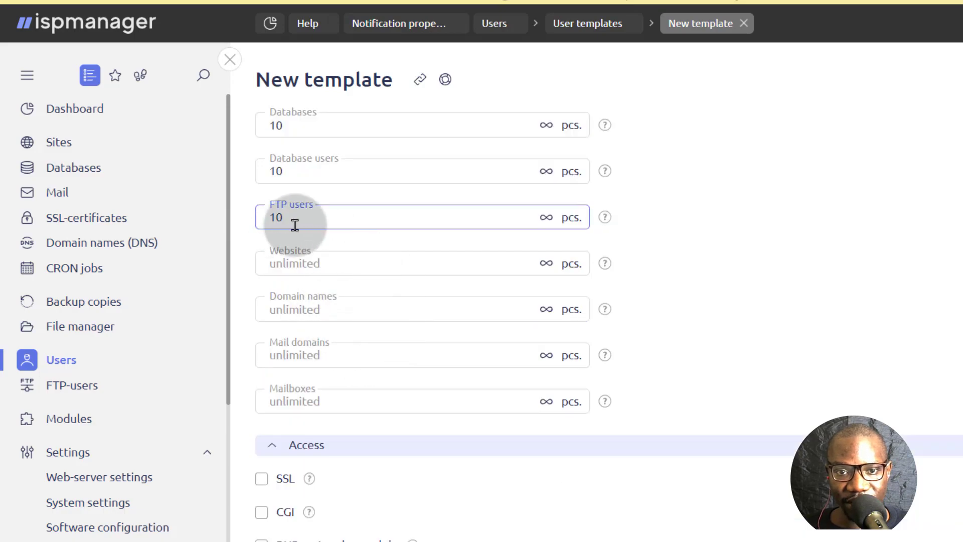
- Limit Websites, Domain names and Mail domains to 10 each
left_click(328, 262)
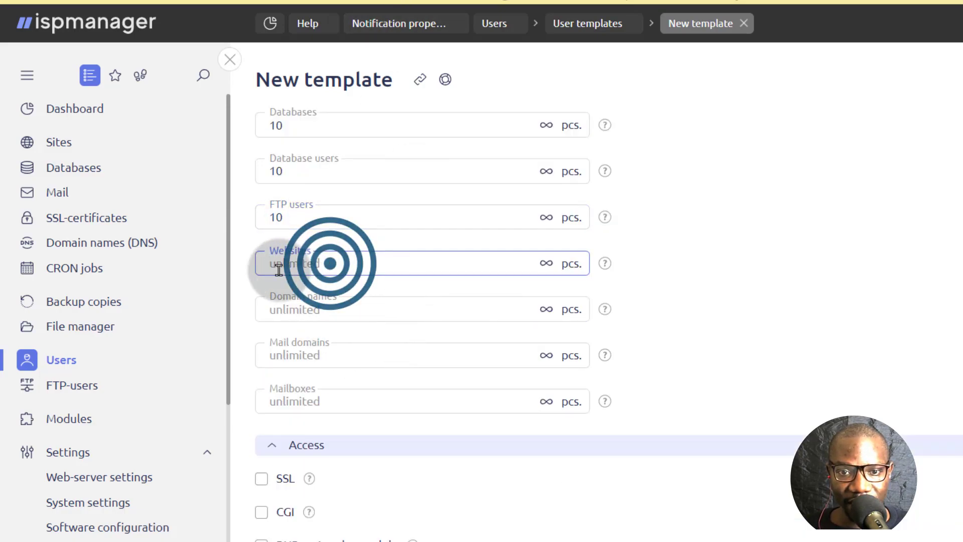
type("10")
left_click(351, 308)
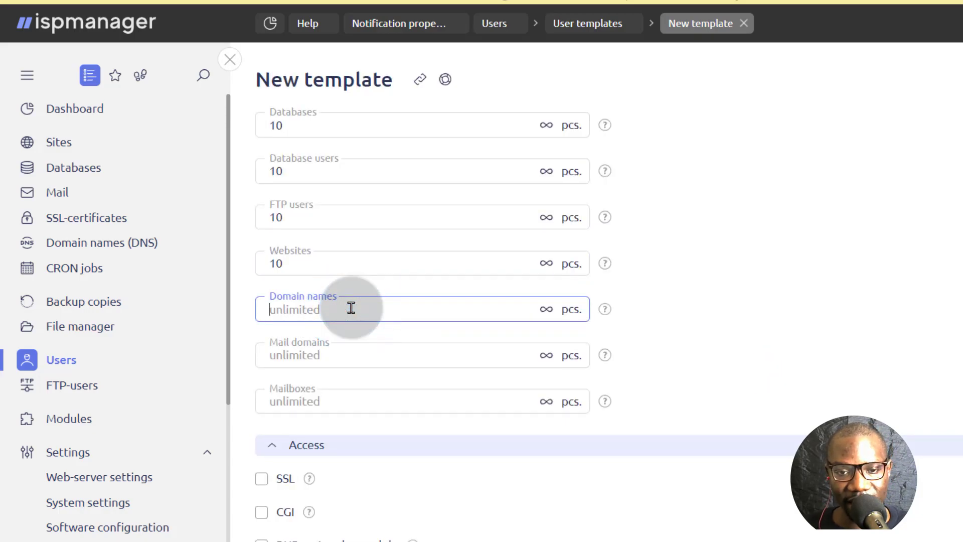
left_click(339, 355)
type("10")
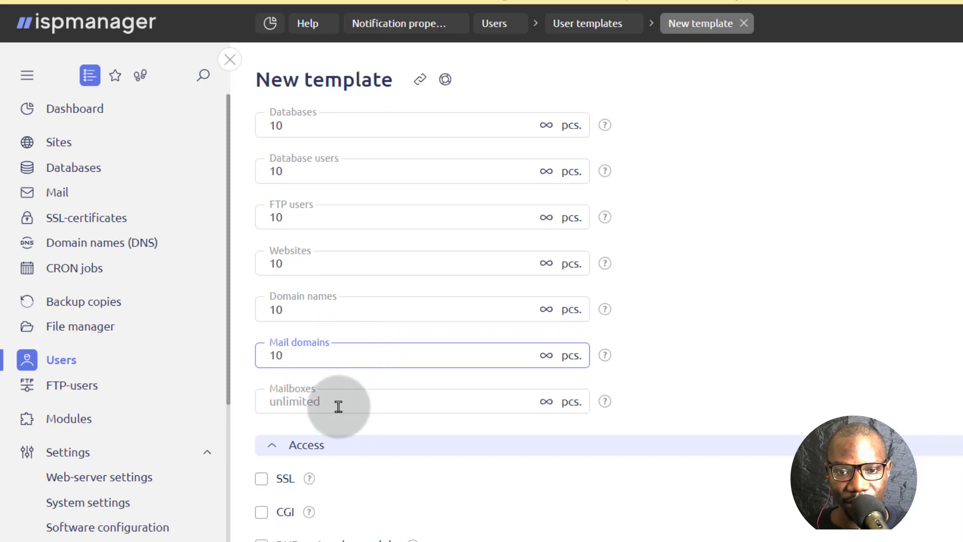
left_click(339, 408)
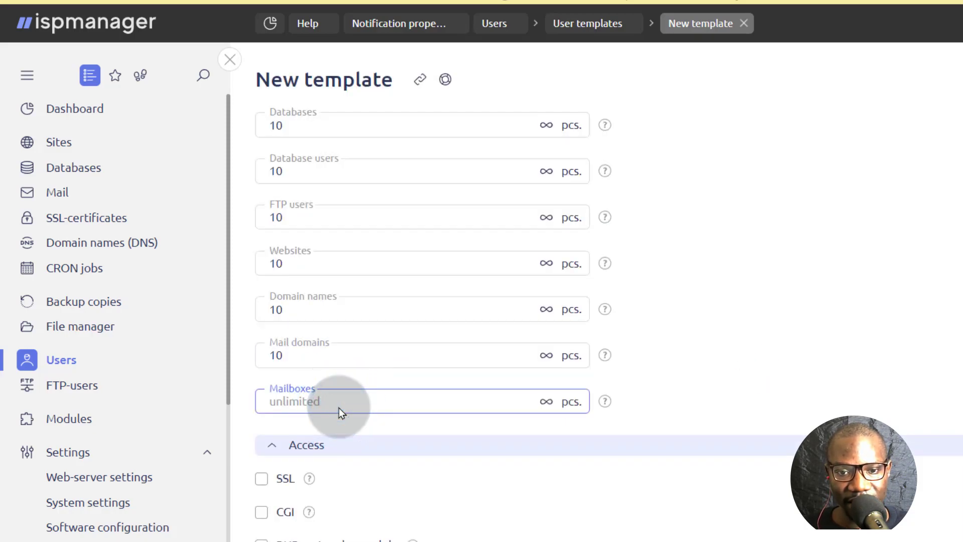
- Enable SSL, CGI, and PHP as Apache module, CGI and FastCGI (Nginx + PHP-FPM)
scroll(351, 421, "down", 3)
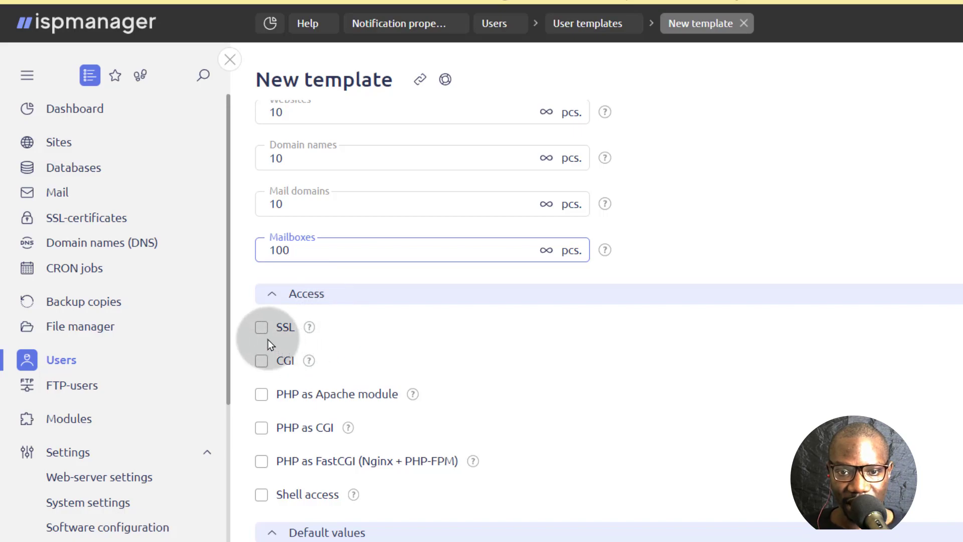
mouse_move(308, 327)
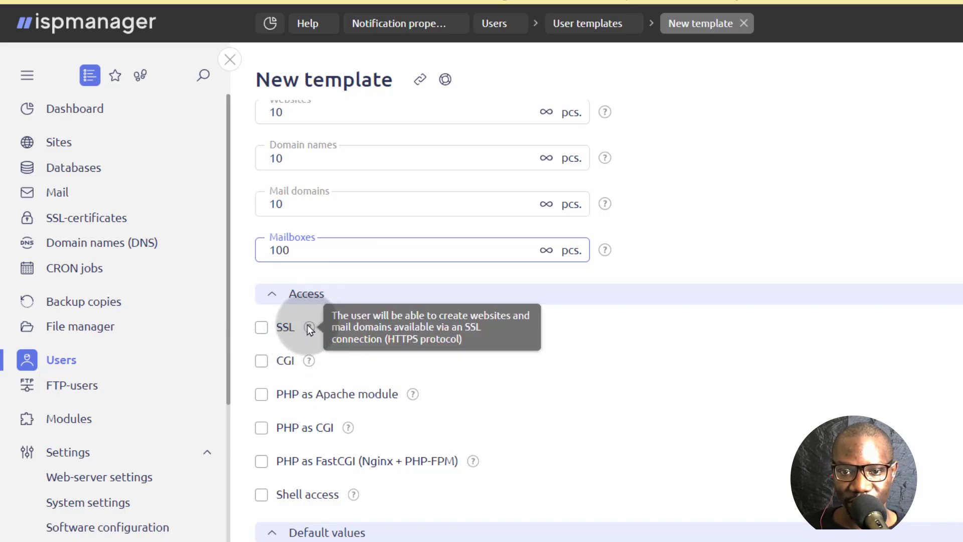
left_click(261, 327)
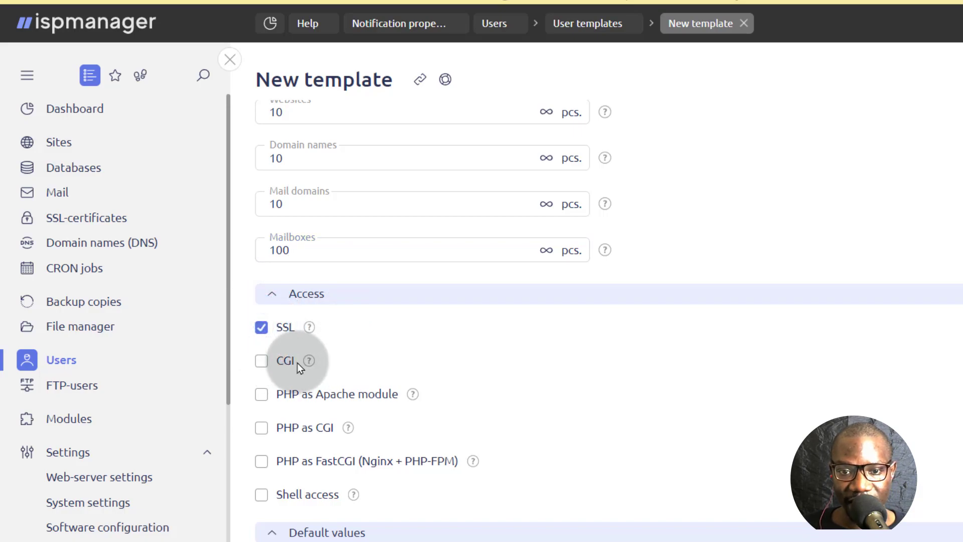
mouse_move(308, 361)
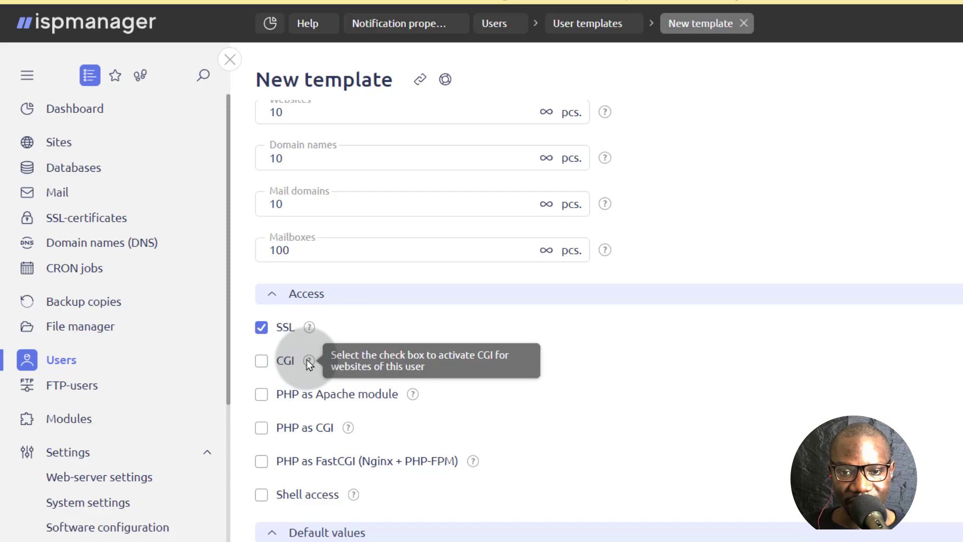
left_click(262, 361)
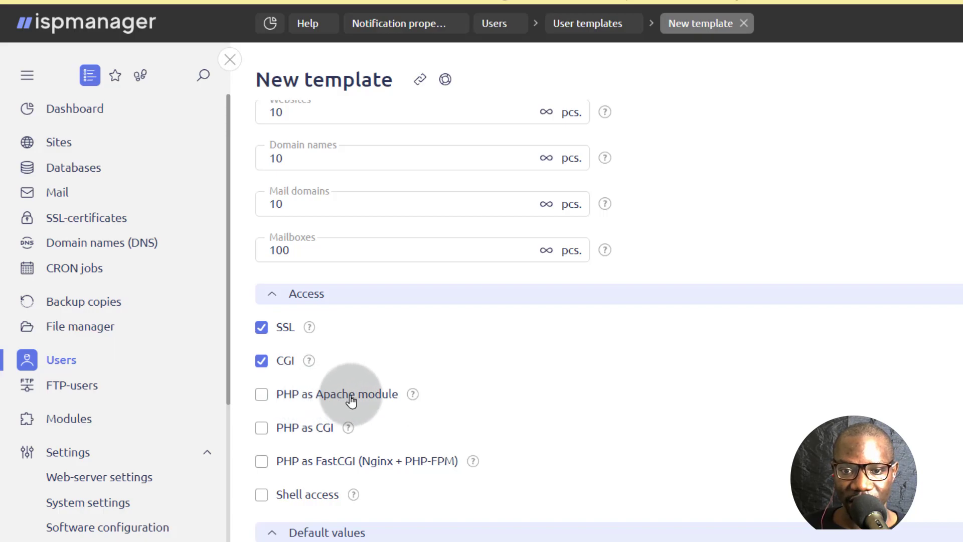
left_click(264, 395)
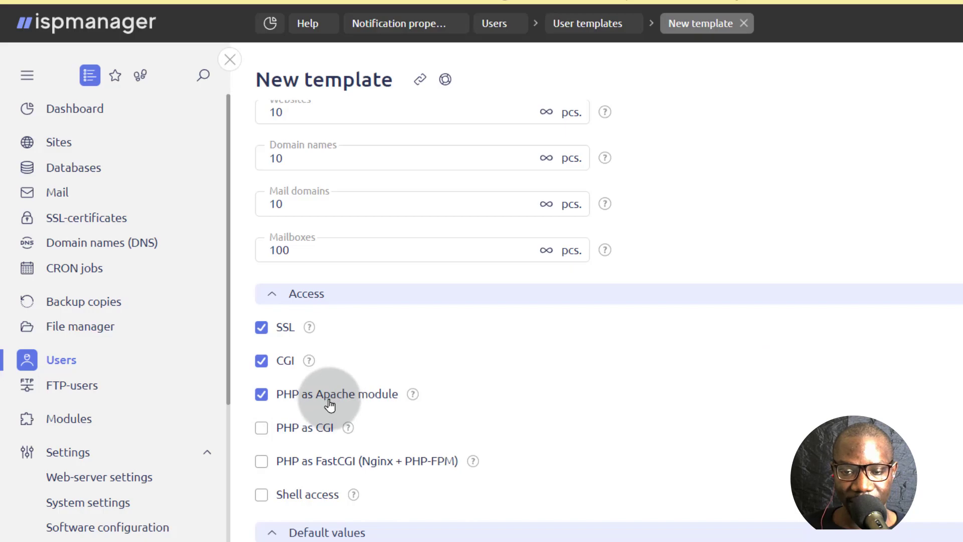
left_click(261, 429)
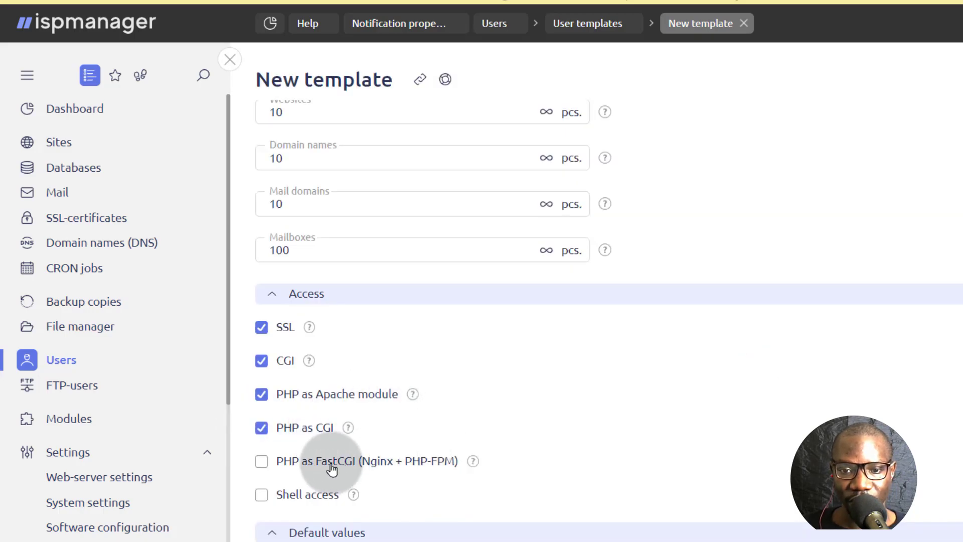
left_click(262, 462)
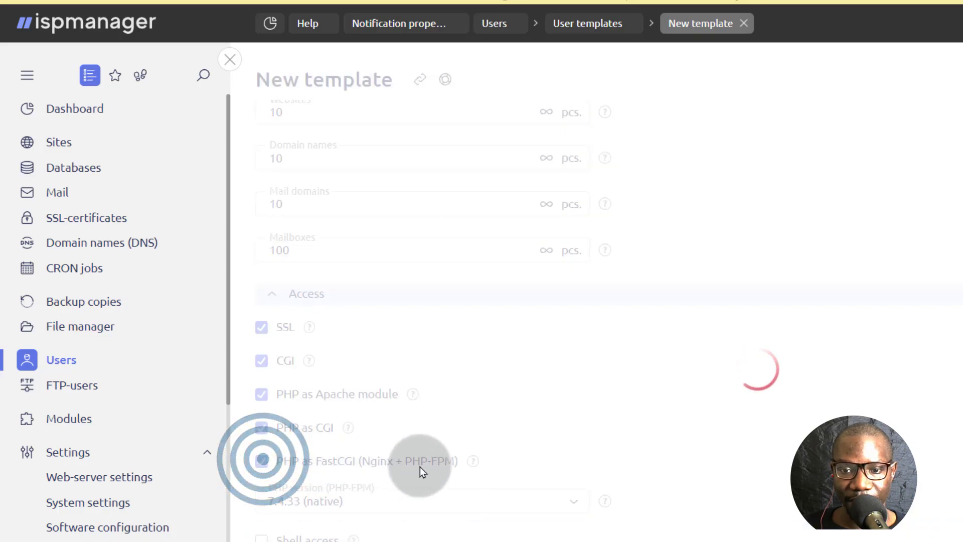
- Set the PHP-FPM version to 8.1.19 (alt)
scroll(606, 405, "down", 3)
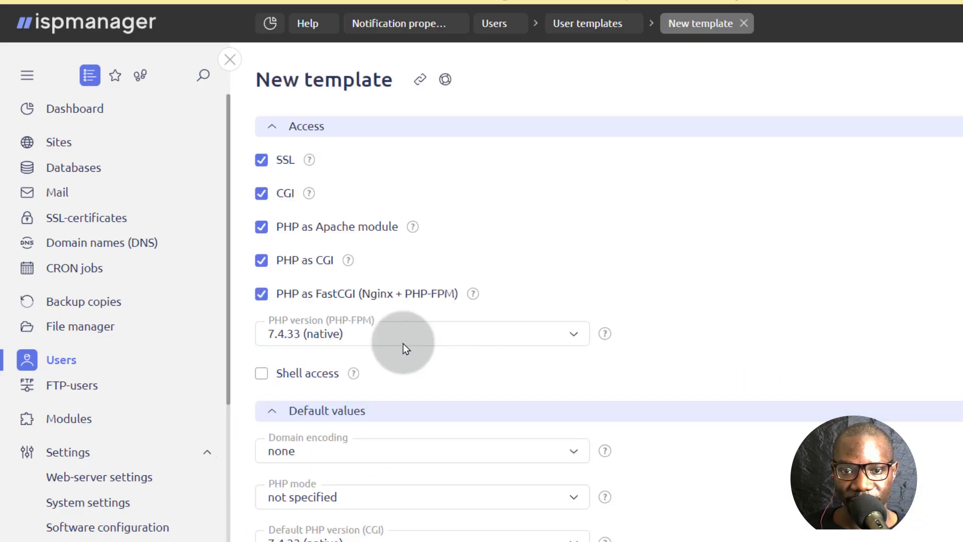
left_click(353, 341)
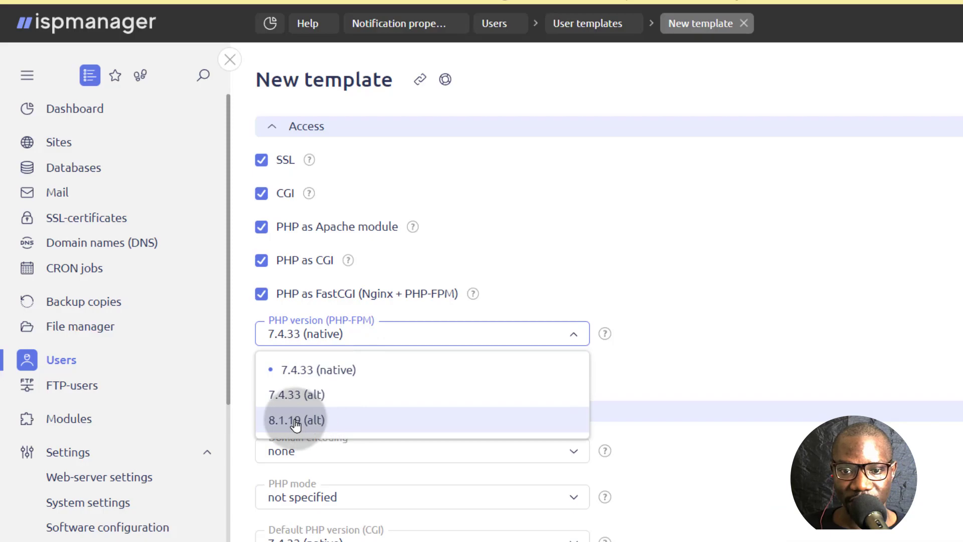
left_click(282, 420)
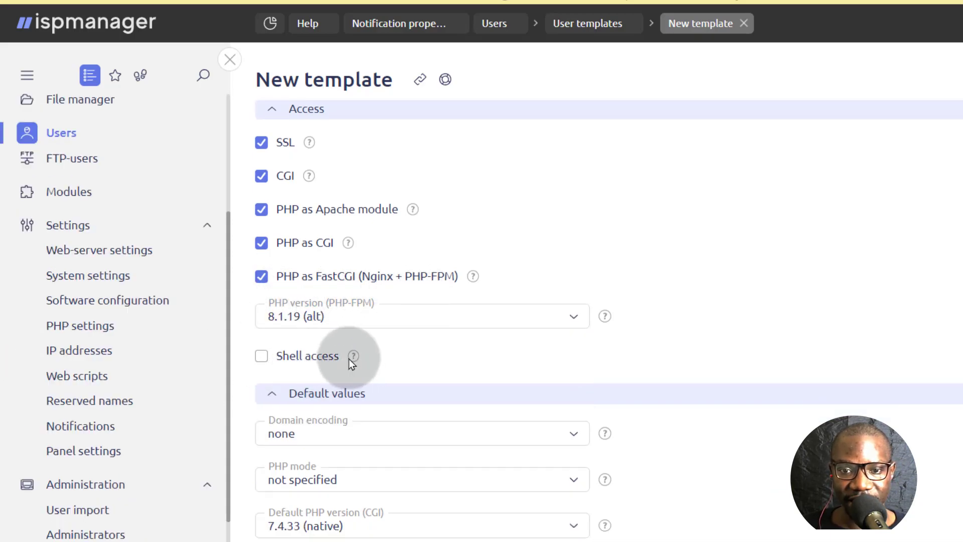
mouse_move(351, 359)
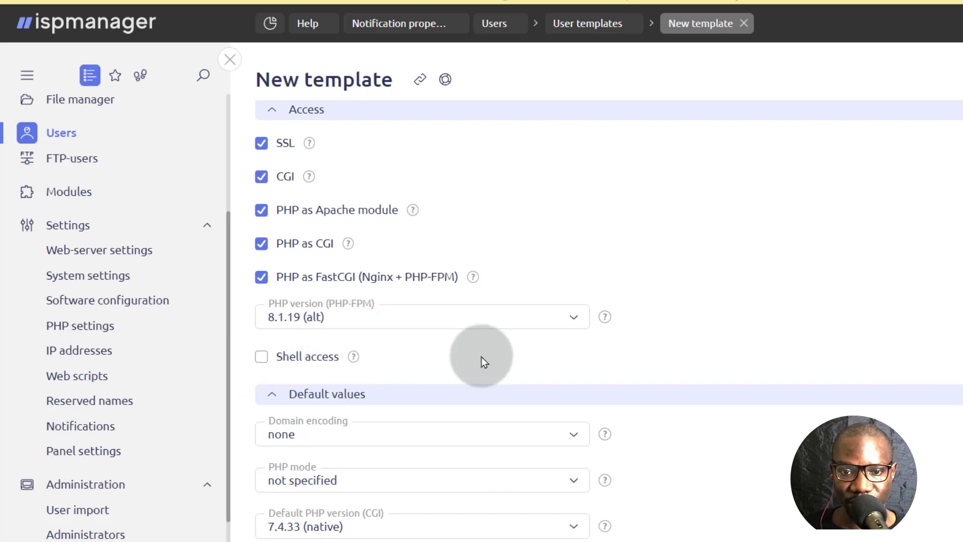
- Keep domain encoding as none and make FastCGI (Nginx + PHP-FPM) the default PHP mode
left_click(324, 444)
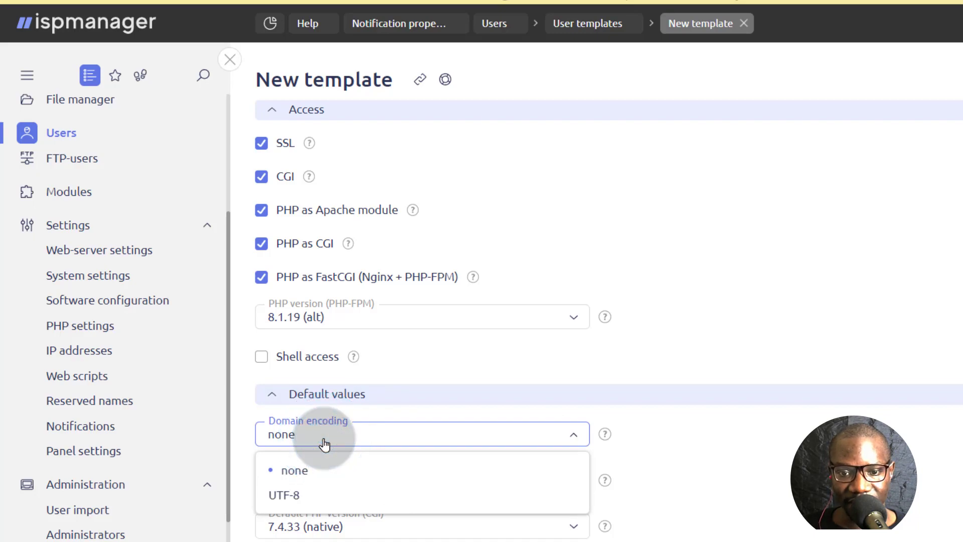
left_click(307, 470)
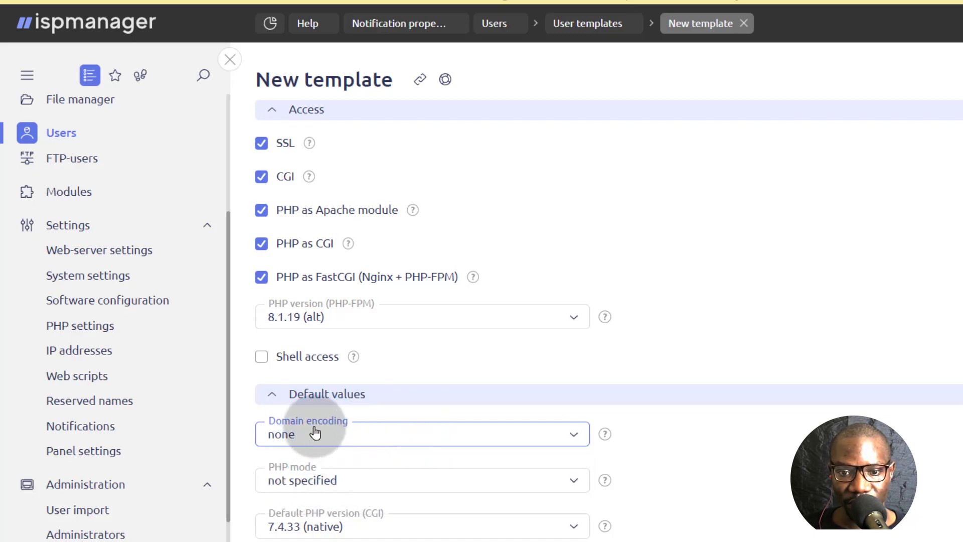
left_click(341, 480)
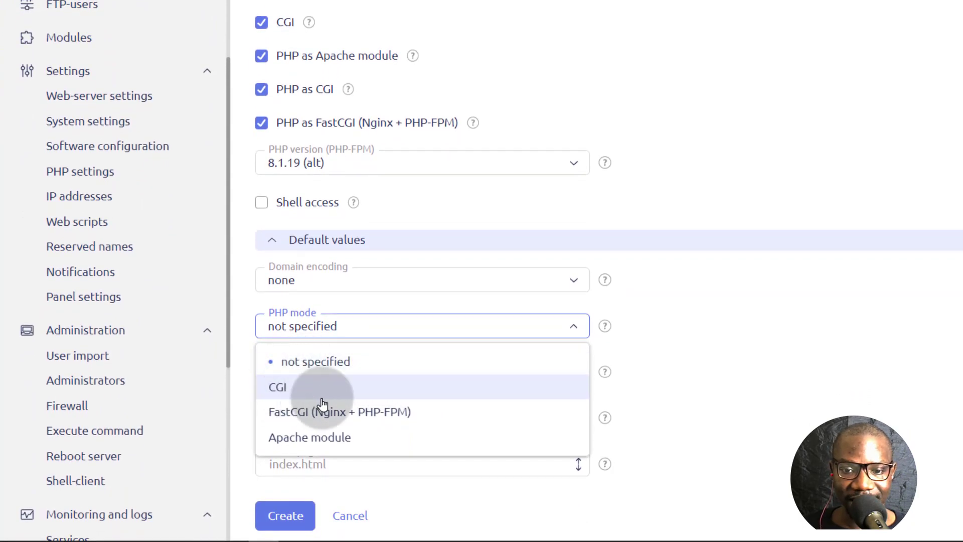
left_click(313, 418)
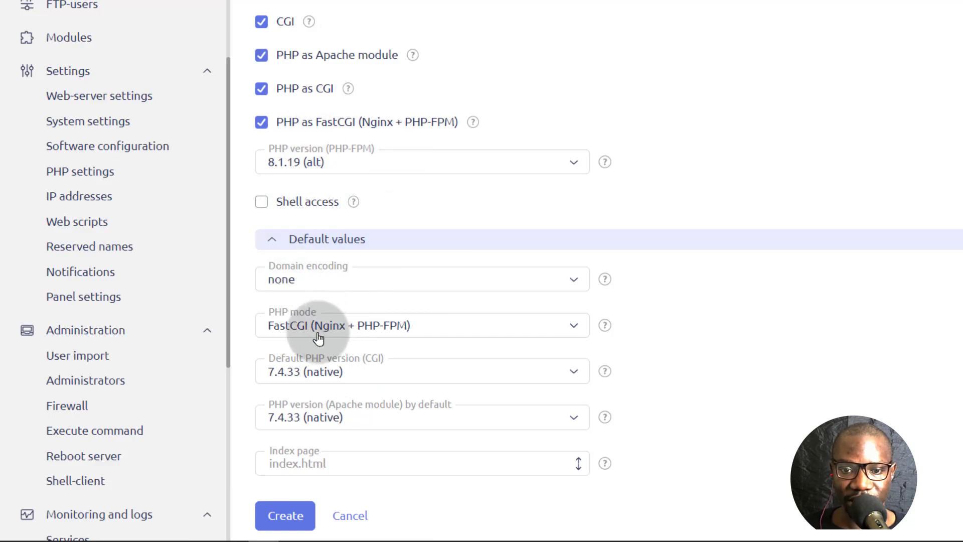
- Set both the default CGI and Apache-module PHP versions to 8.1.19 (alt)
left_click(365, 376)
left_click(301, 458)
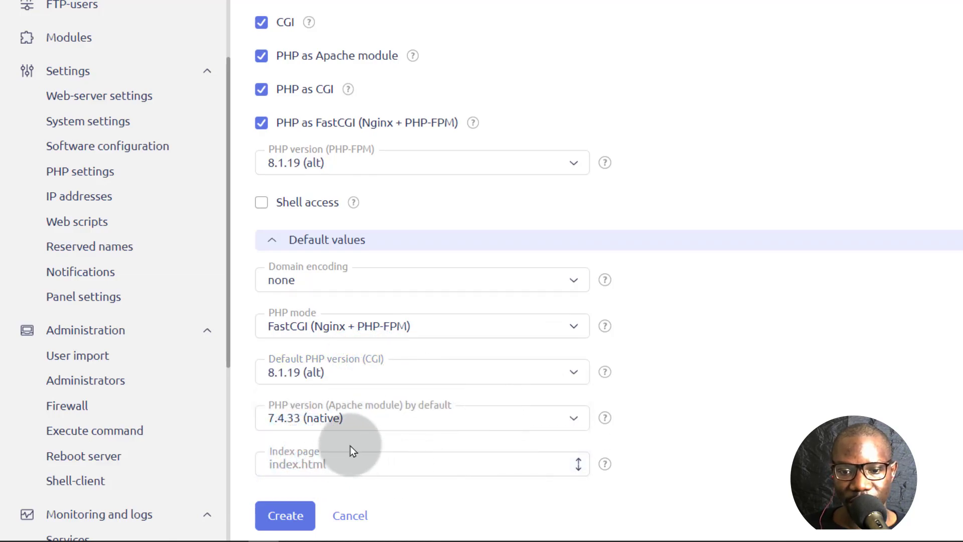
left_click(333, 424)
left_click(298, 511)
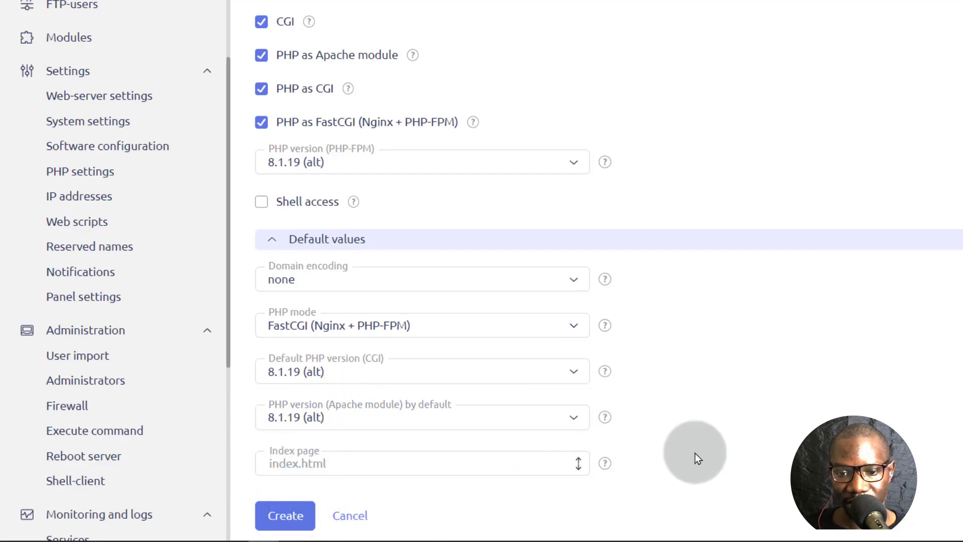
left_click(346, 464)
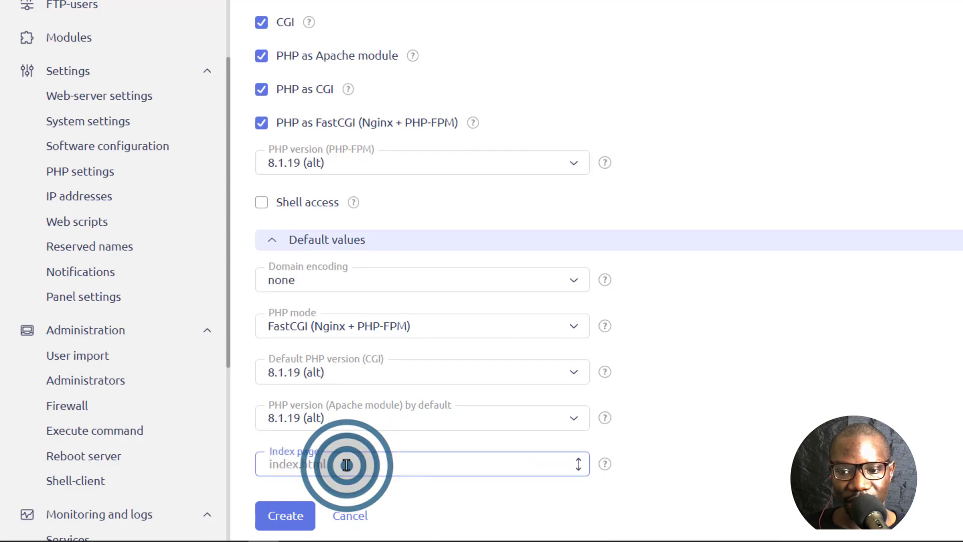
- Save the Basic template and return to the Users list
left_click(285, 523)
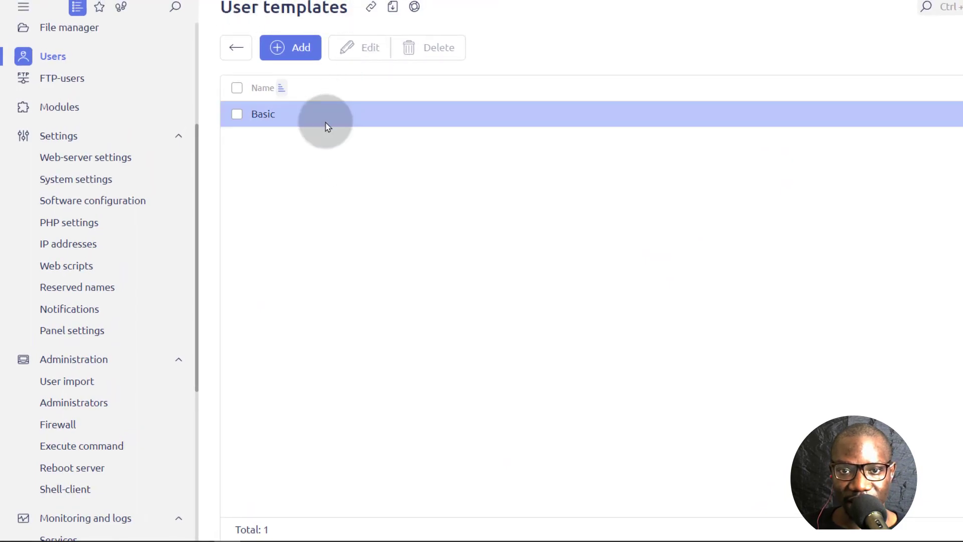
left_click(237, 47)
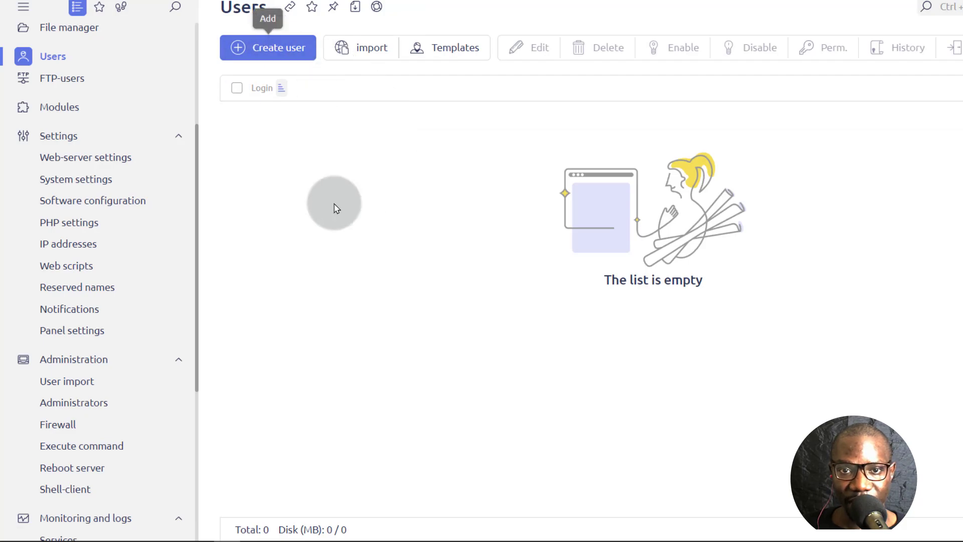
scroll(129, 178, "up", 4)
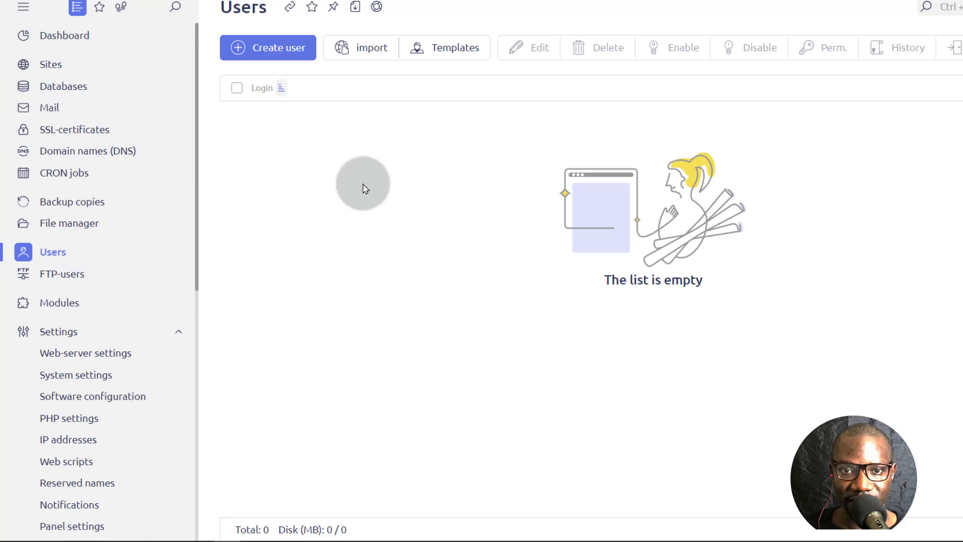
left_click(266, 48)
left_click(267, 140)
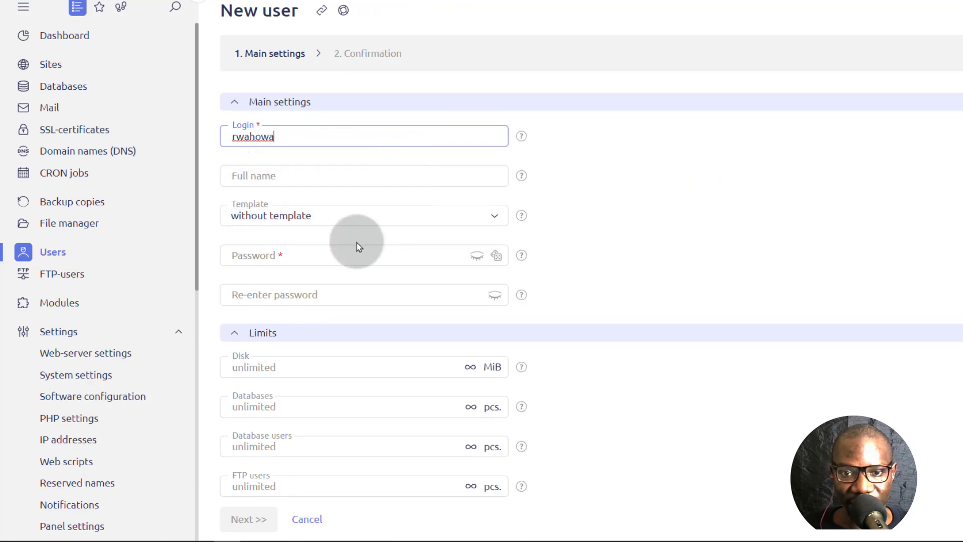
scroll(356, 241, "down", 2)
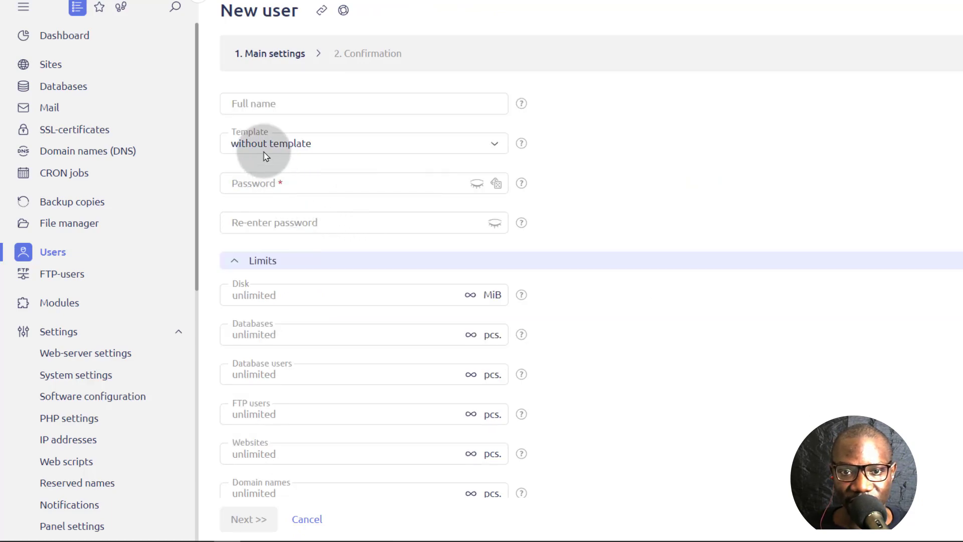
left_click(307, 143)
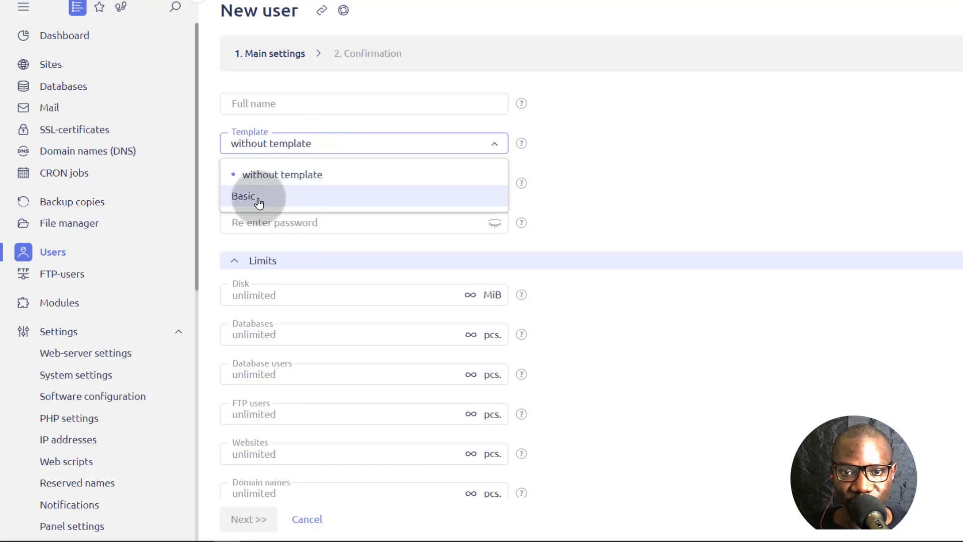
left_click(259, 197)
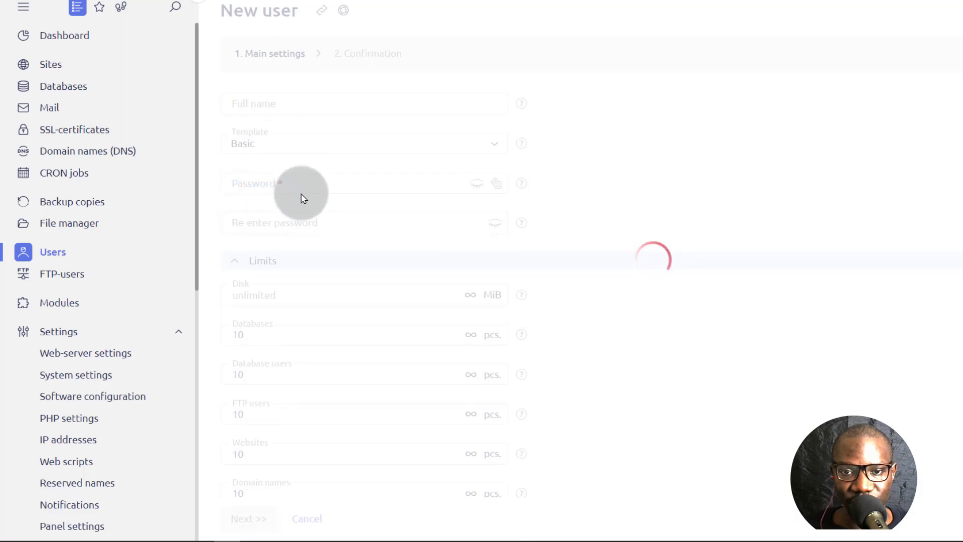
- Fill both password fields with a browser-generated strong password
scroll(286, 291, "down", 10)
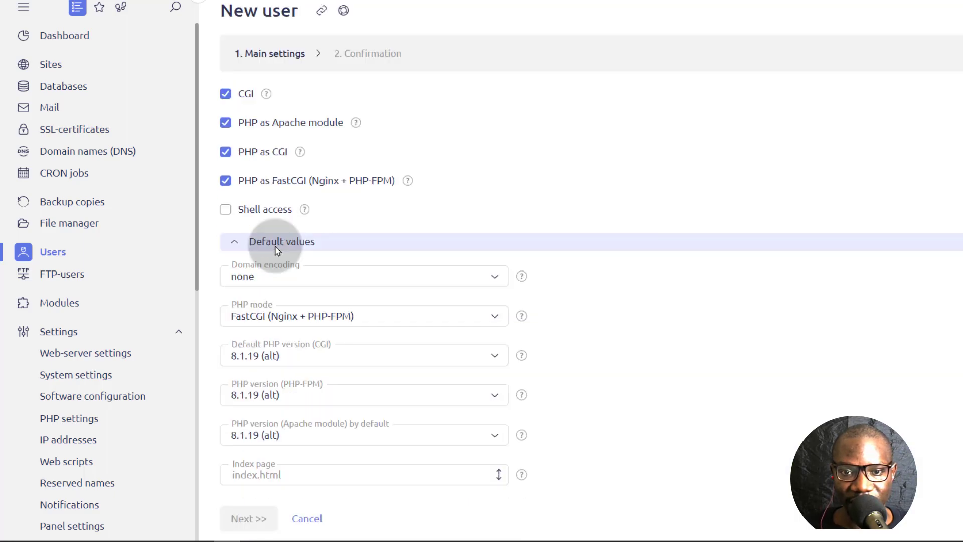
scroll(314, 301, "up", 7)
scroll(314, 303, "down", 7)
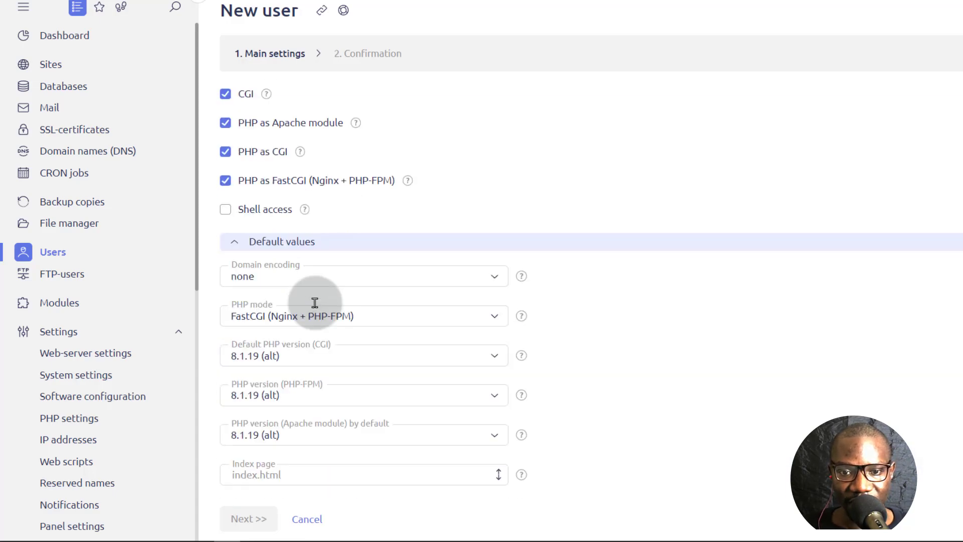
scroll(281, 351, "up", 15)
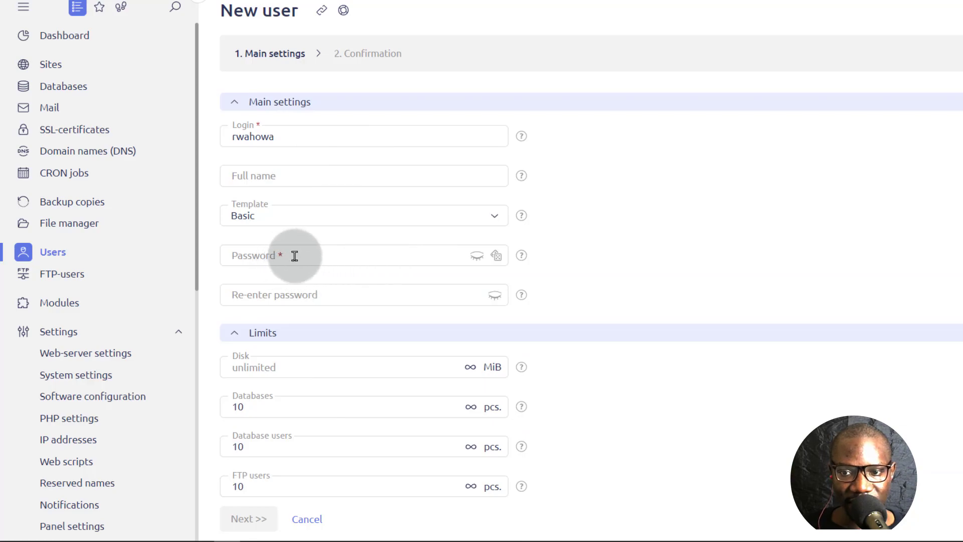
left_click(276, 254)
left_click(496, 255)
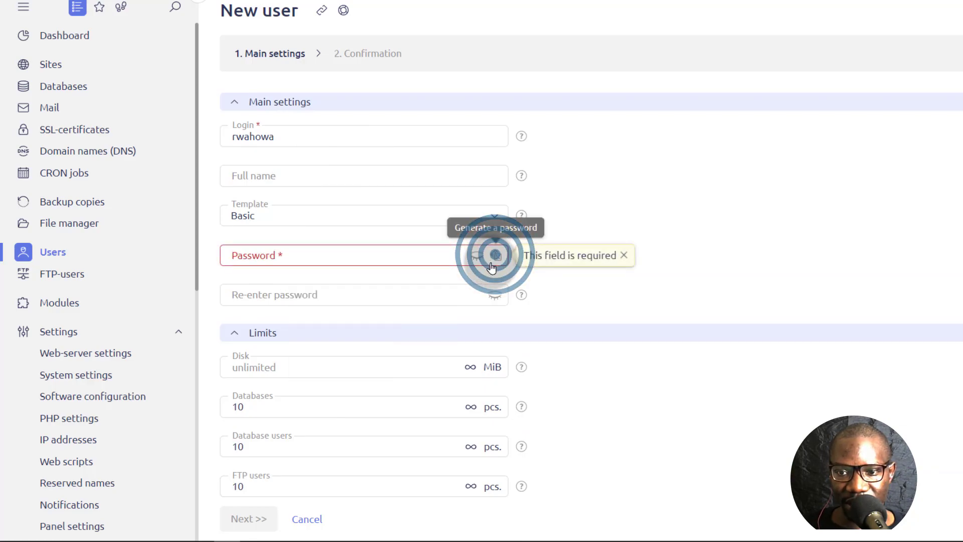
double_click(319, 254)
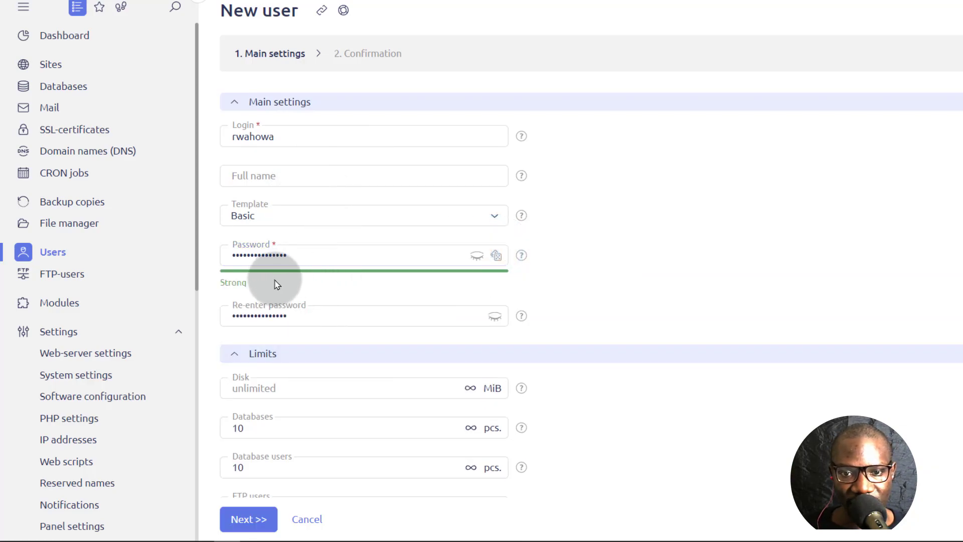
scroll(269, 426, "down", 10)
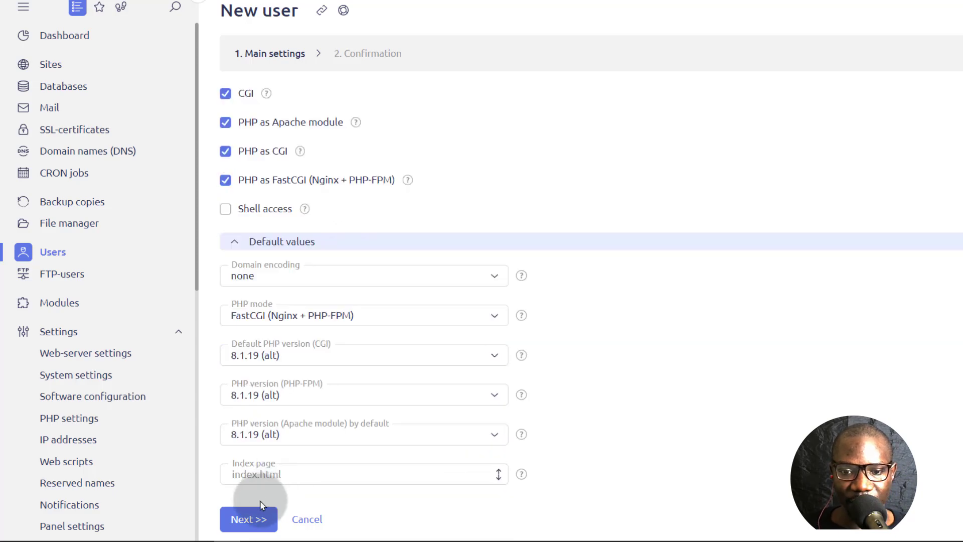
- Untick Add FTP-user, Create a website and Add mail domain, then continue to Confirmation
left_click(246, 524)
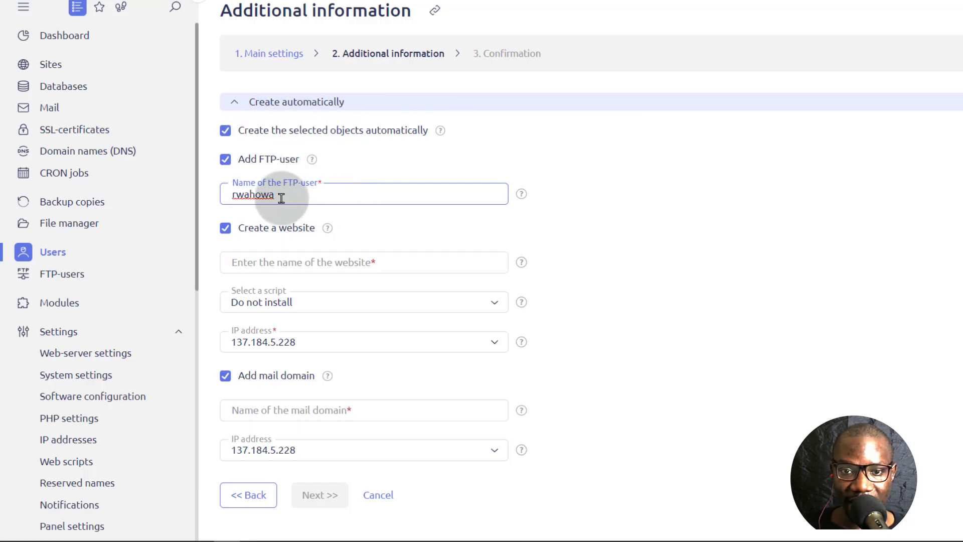
left_click(224, 160)
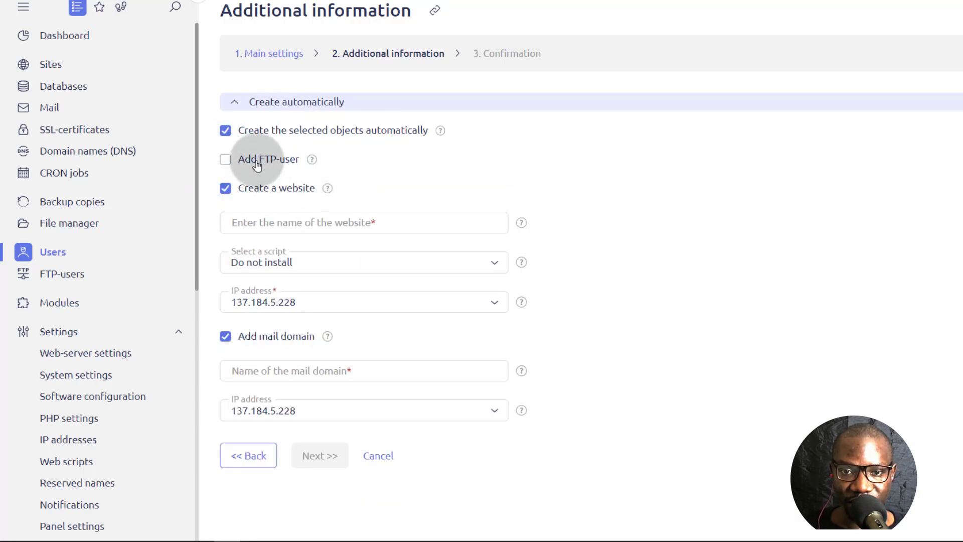
left_click(348, 224)
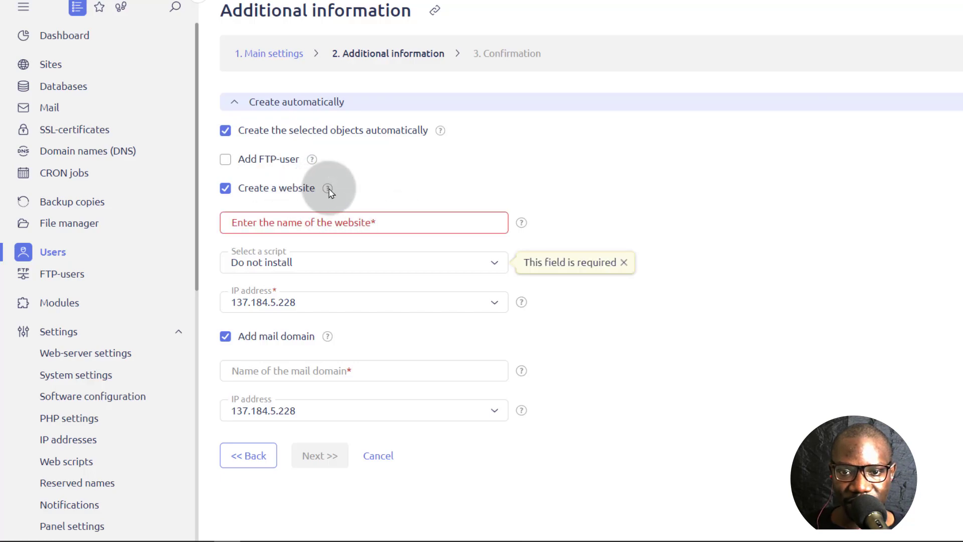
left_click(317, 222)
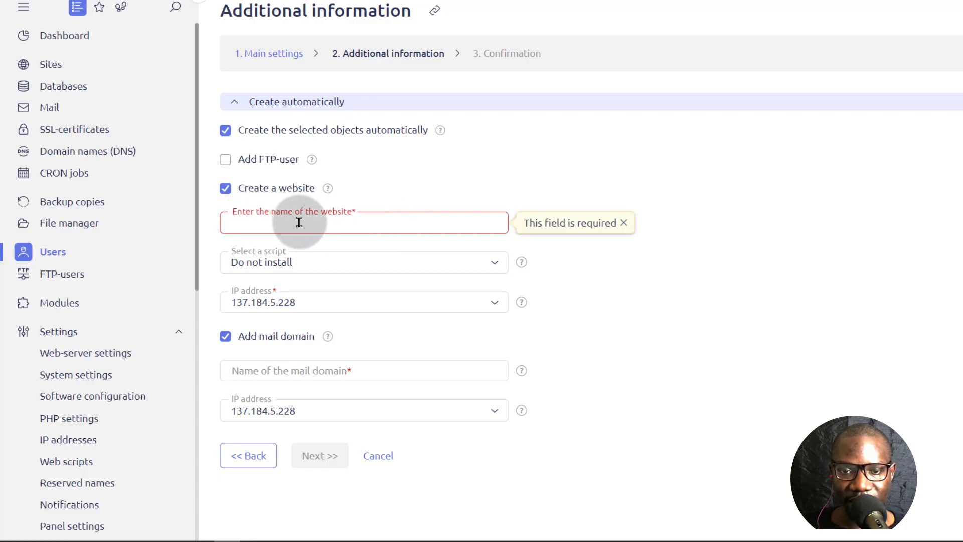
left_click(223, 189)
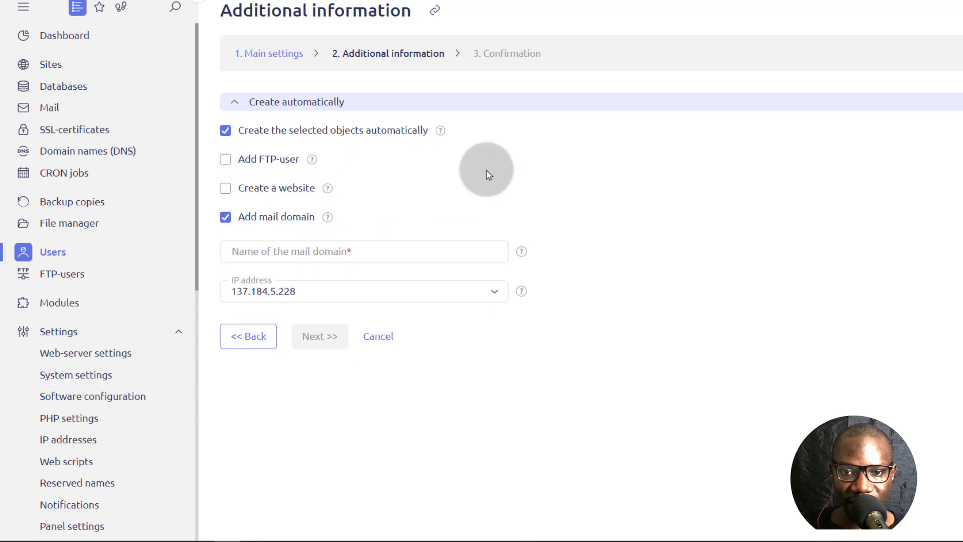
left_click(301, 251)
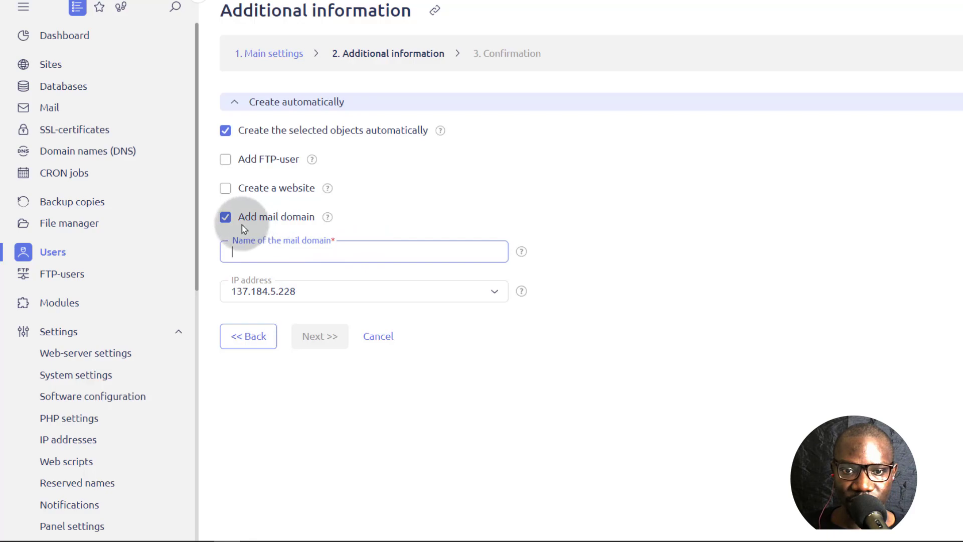
left_click(224, 221)
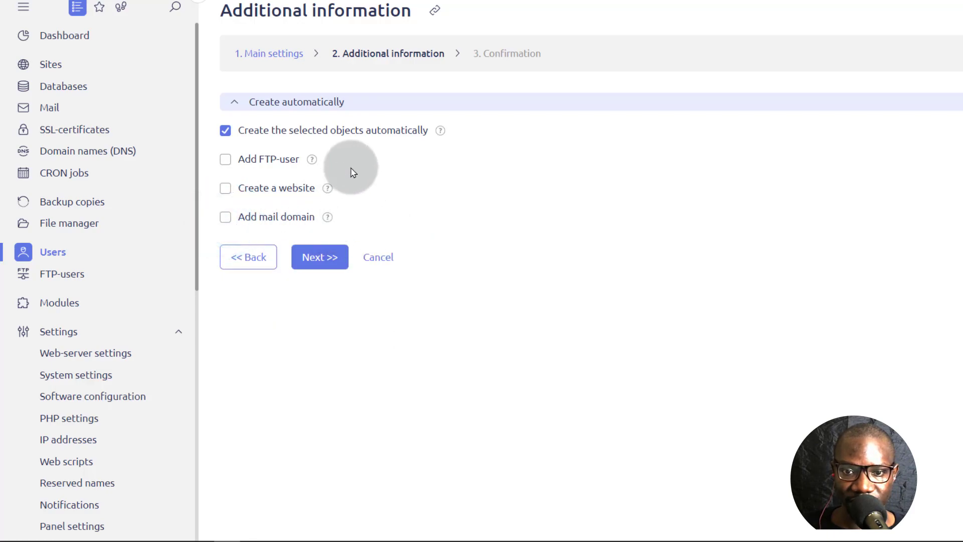
left_click(320, 258)
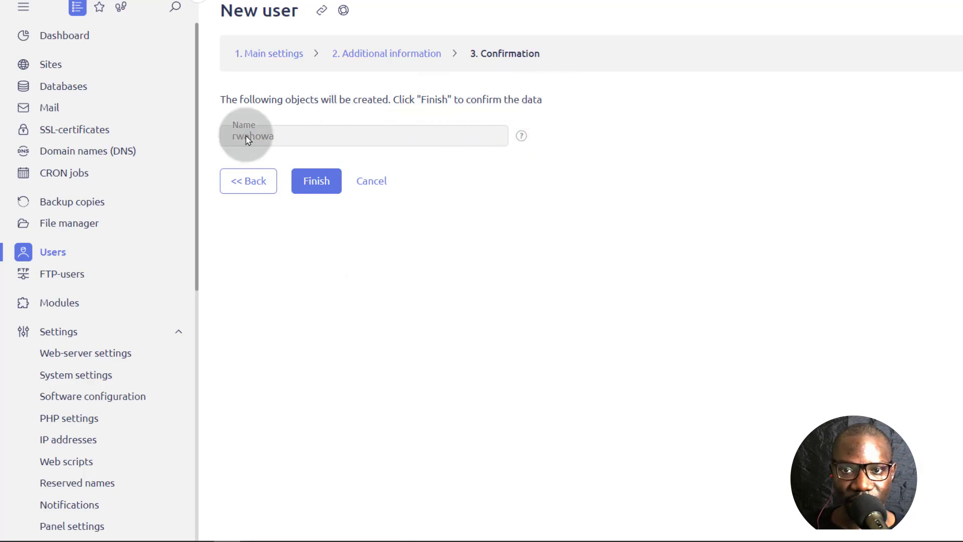
left_click(322, 178)
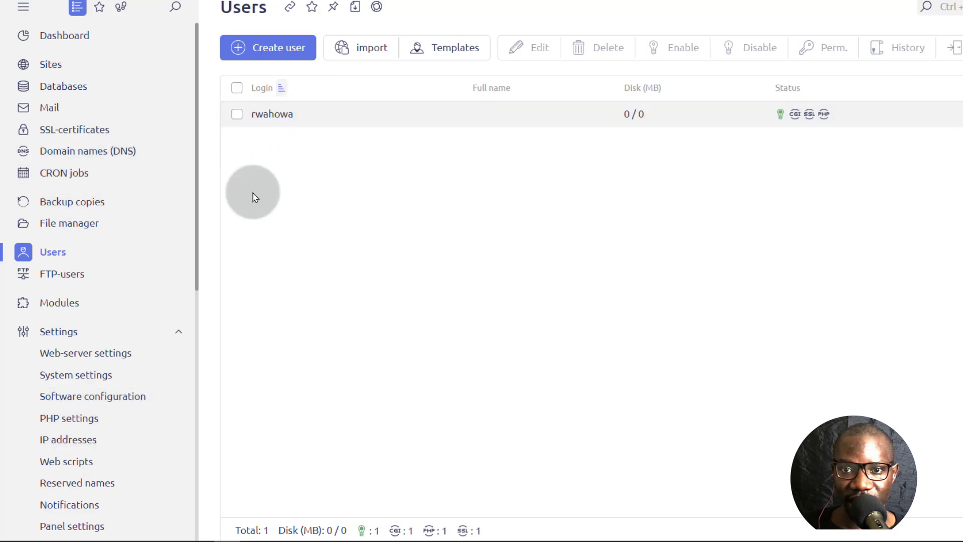
left_click(848, 119)
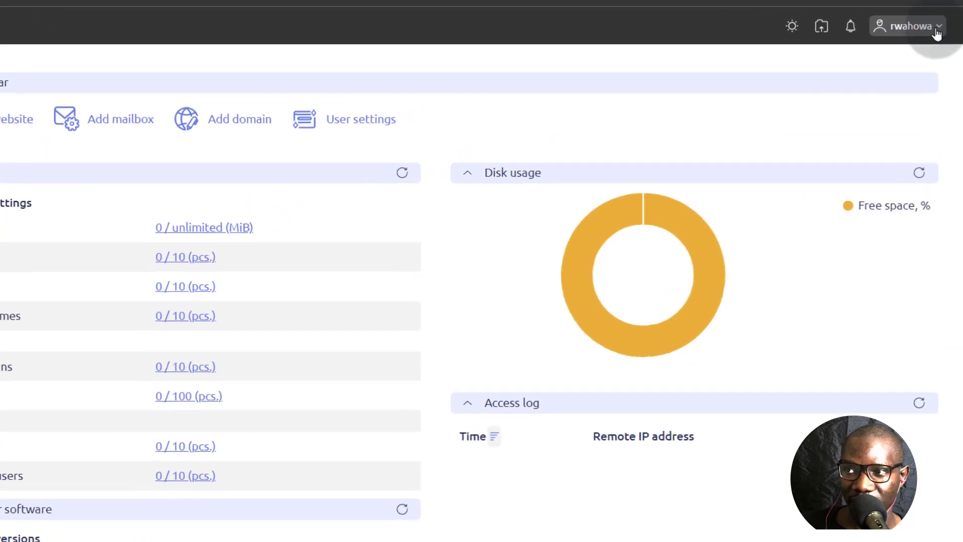
left_click(933, 22)
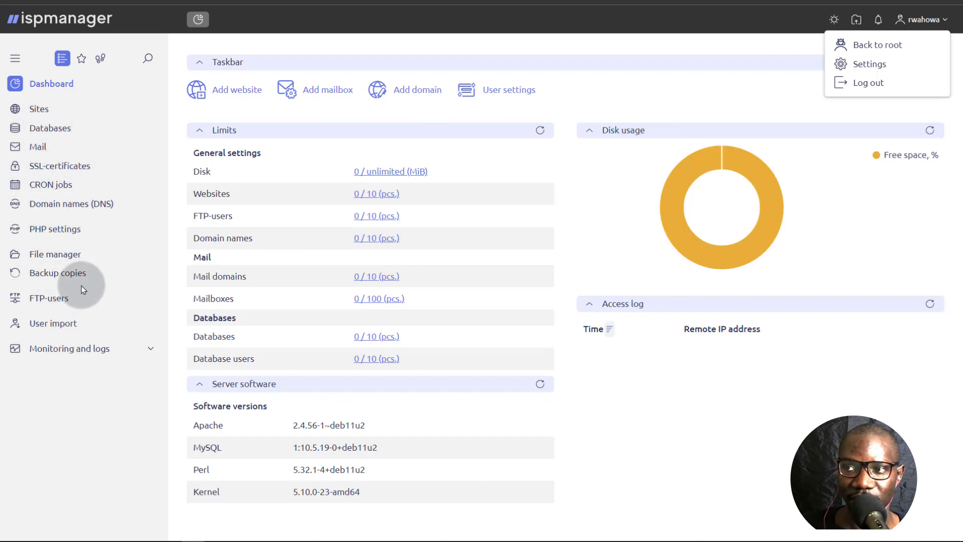
left_click(776, 84)
left_click(927, 19)
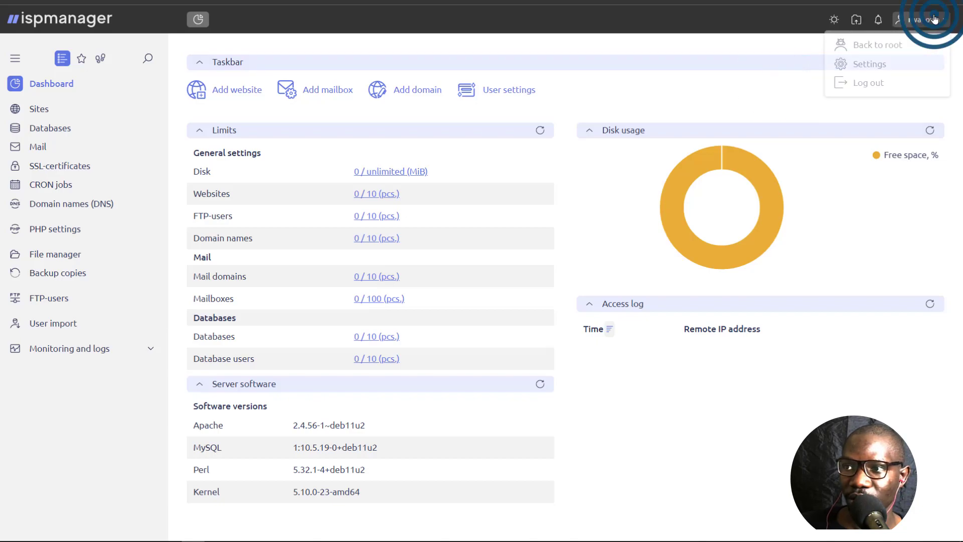
left_click(870, 51)
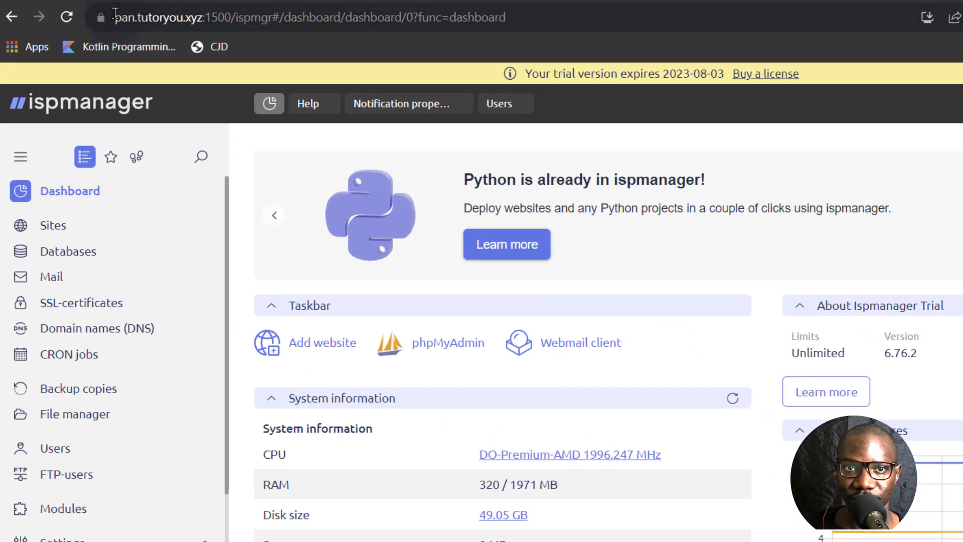
- Copy the panel's address and load it in a new private browser window
left_click(118, 15)
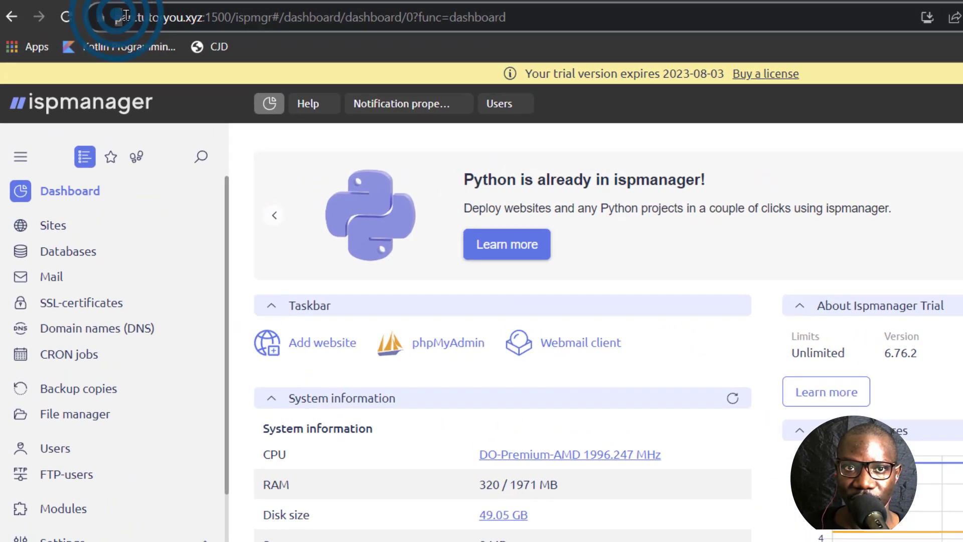
left_click_drag(230, 17, 230, 17)
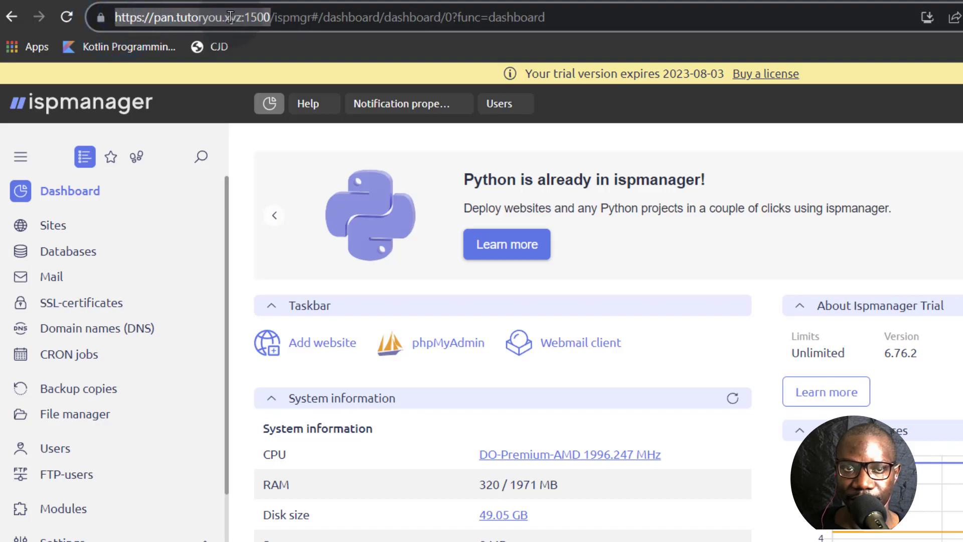
right_click(230, 17)
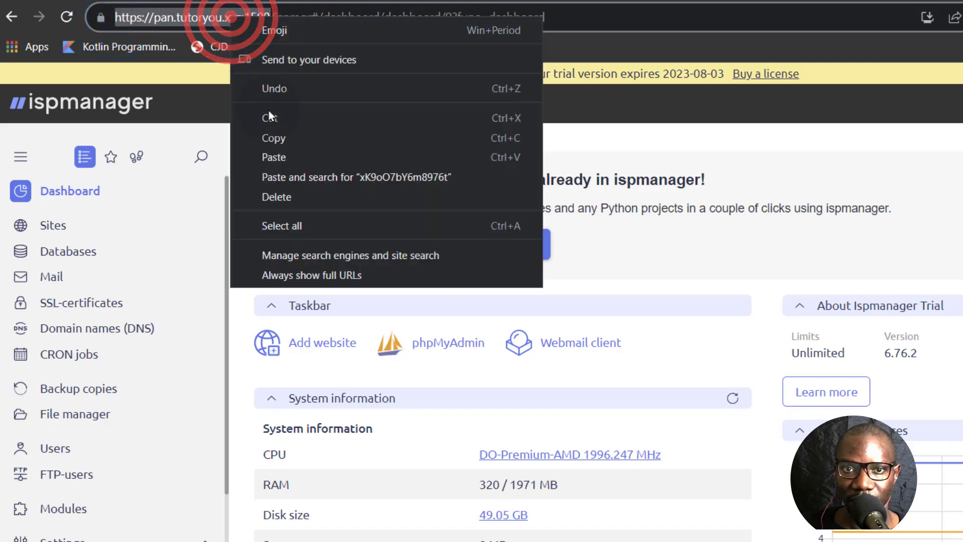
left_click(274, 141)
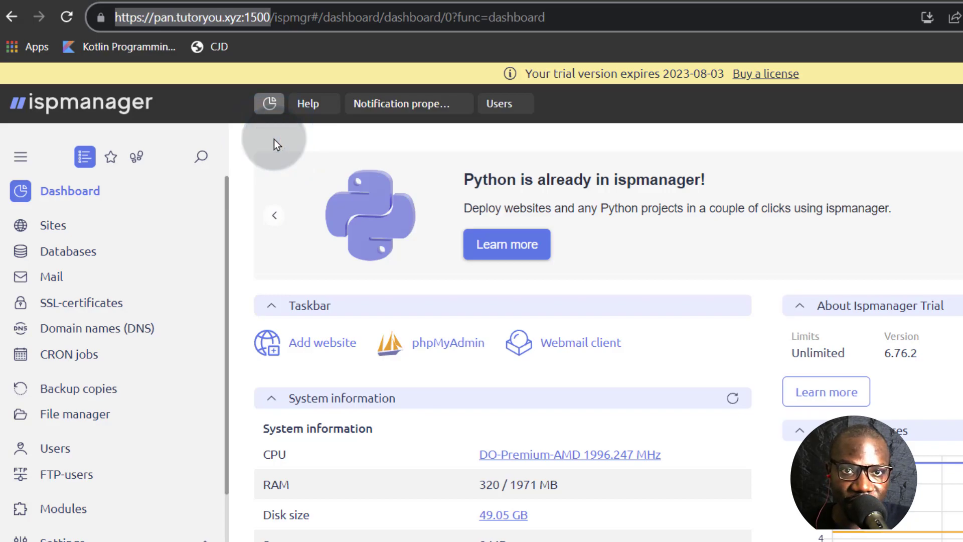
key("ctrl+shift+n")
key("ctrl+v")
key("Return")
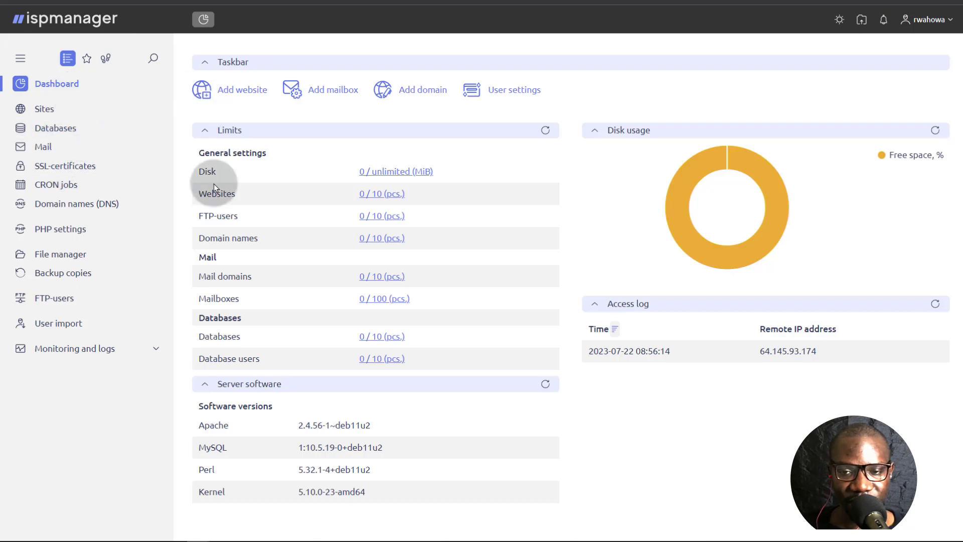
left_click(49, 253)
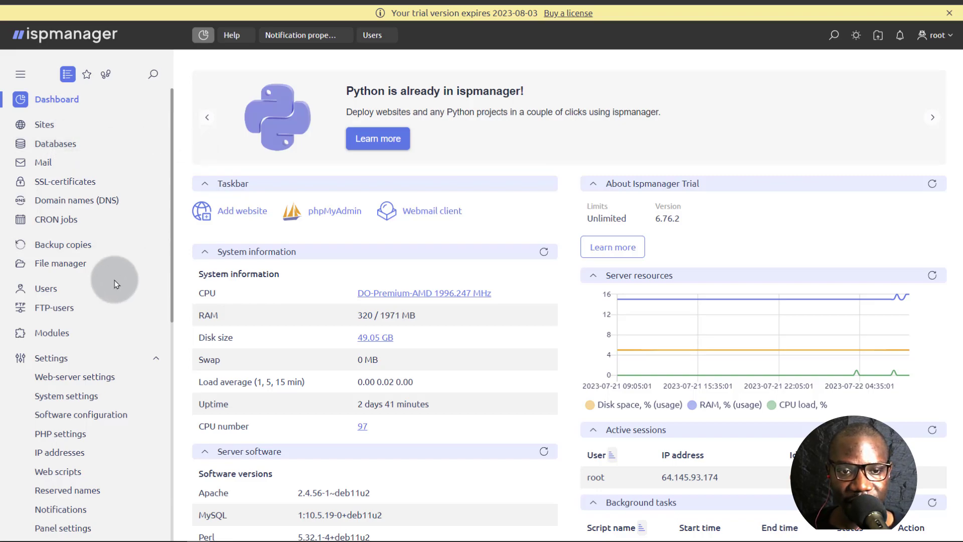
scroll(113, 283, "down", 3)
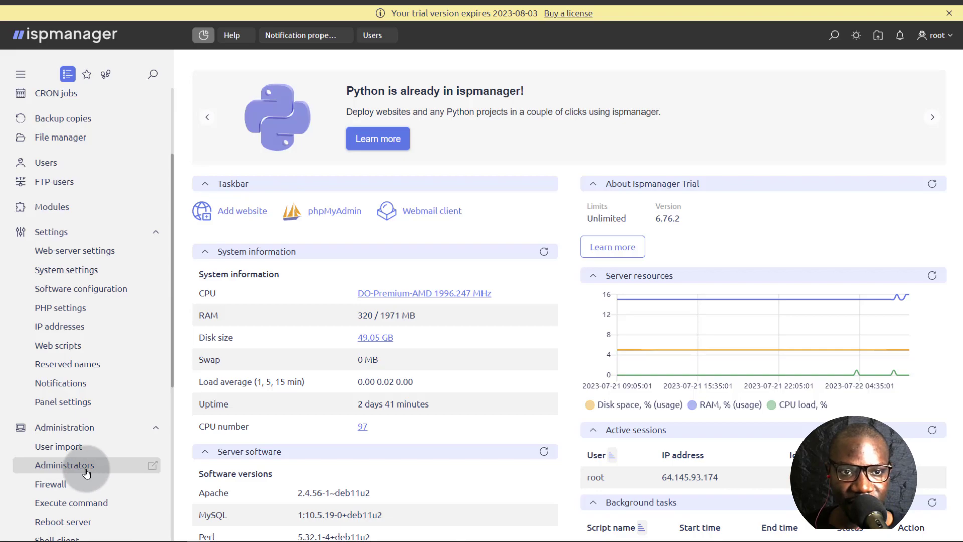
scroll(129, 386, "up", 3)
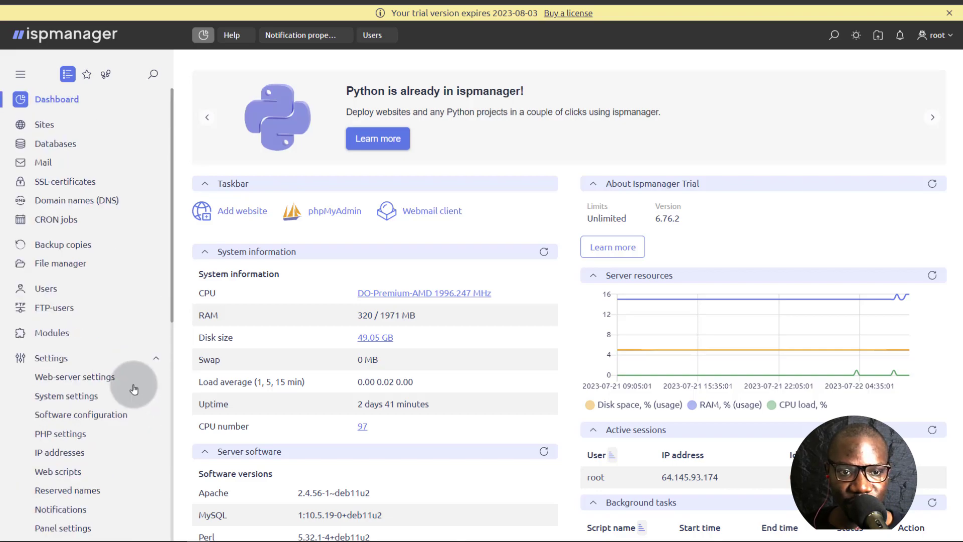
left_click(50, 290)
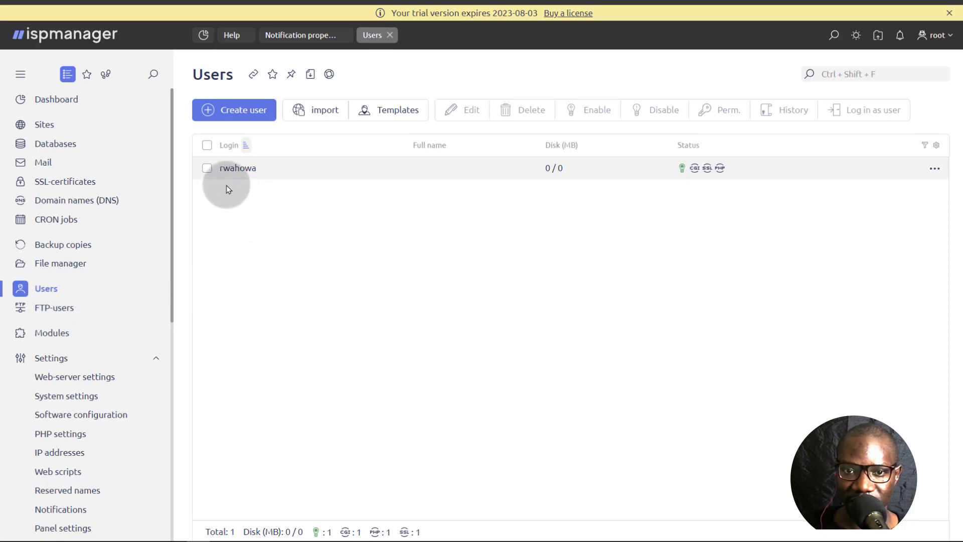
left_click(207, 168)
left_click(467, 109)
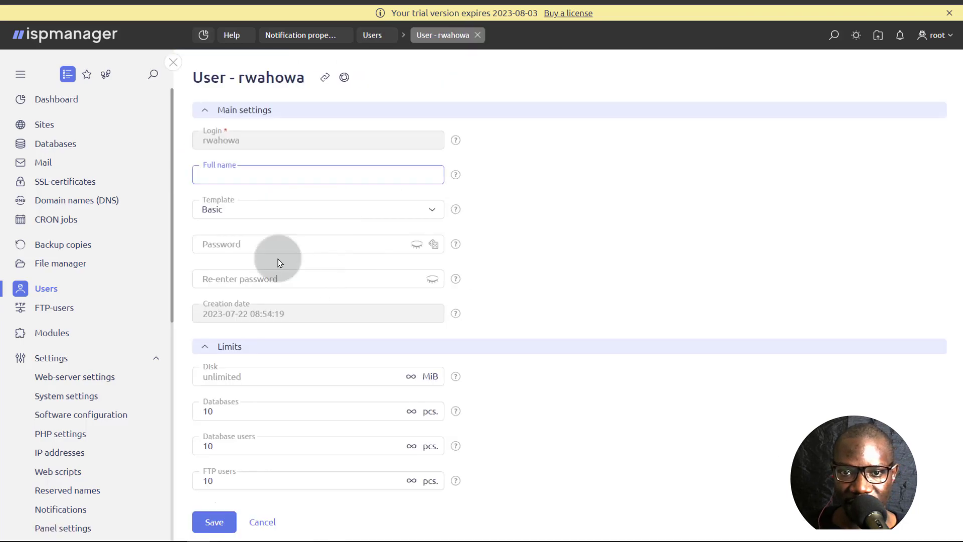